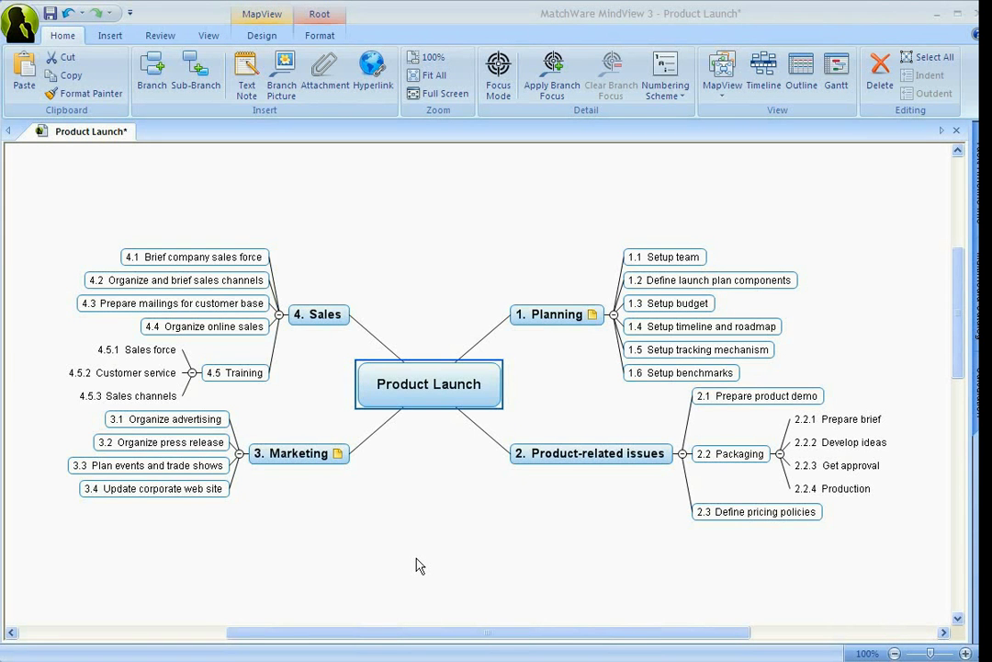
Preview the map in the top-down org-chart layout, then switch back to the radial mind-map layout.
left_click(261, 35)
left_click(277, 76)
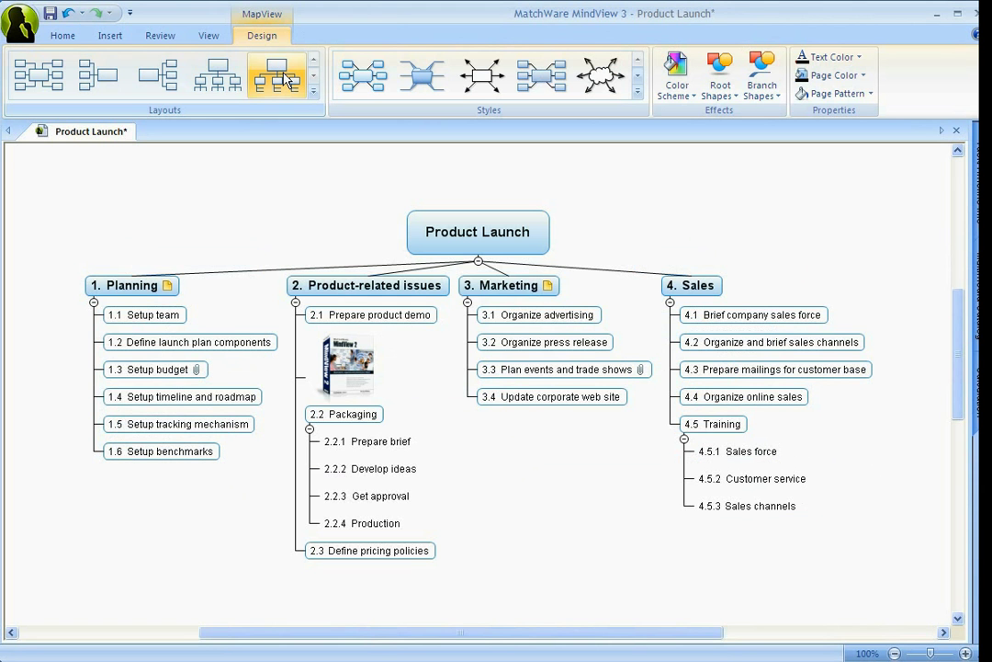
left_click(37, 73)
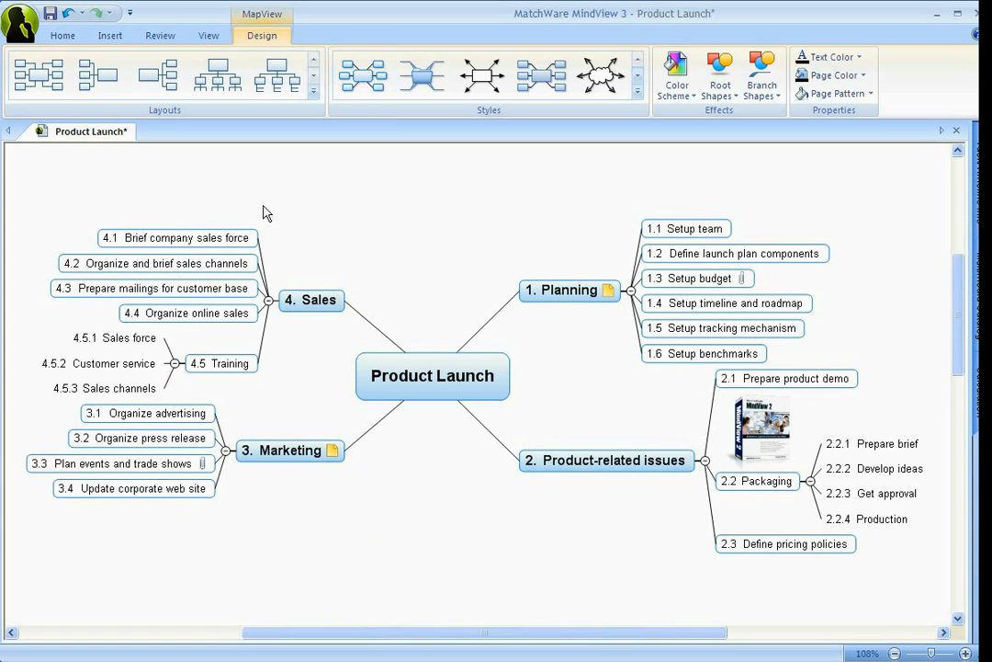
Open Advanced Word Export and untick Comments and Icons on its General tab.
left_click(24, 30)
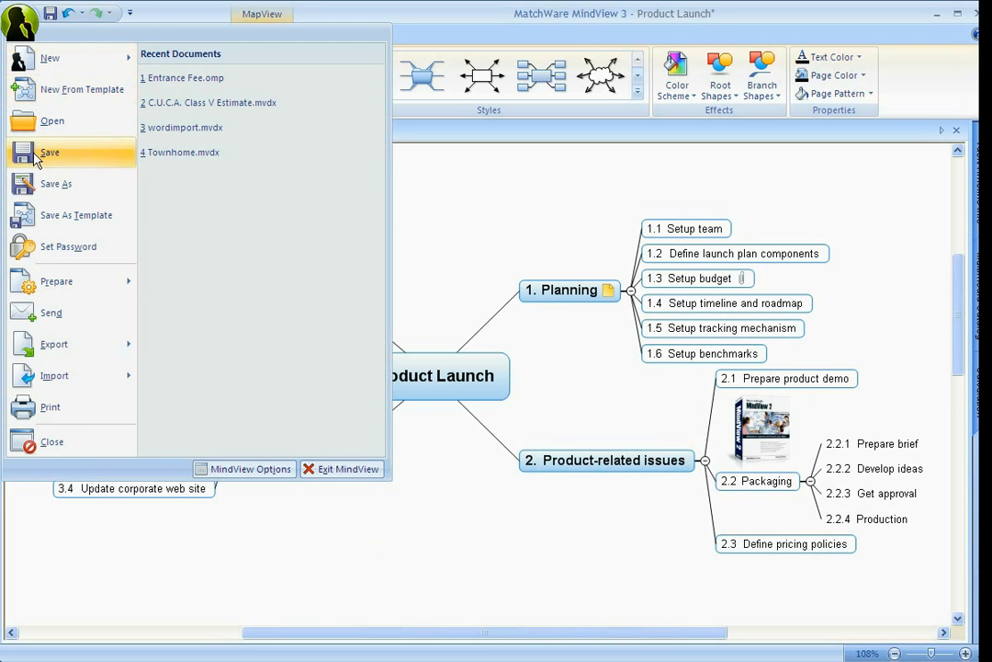
mouse_move(41, 356)
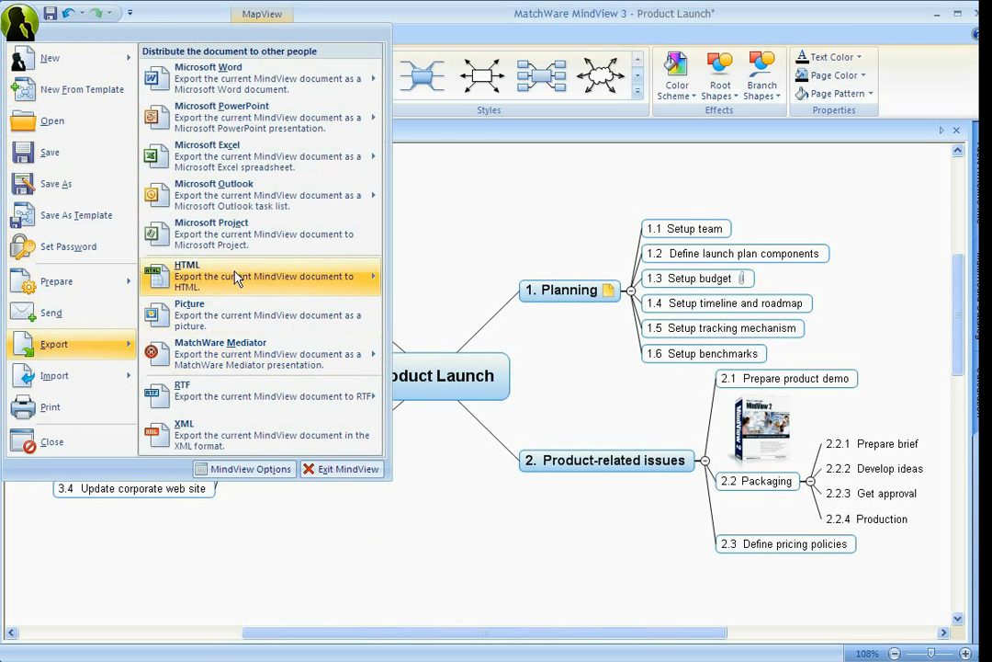
mouse_move(246, 85)
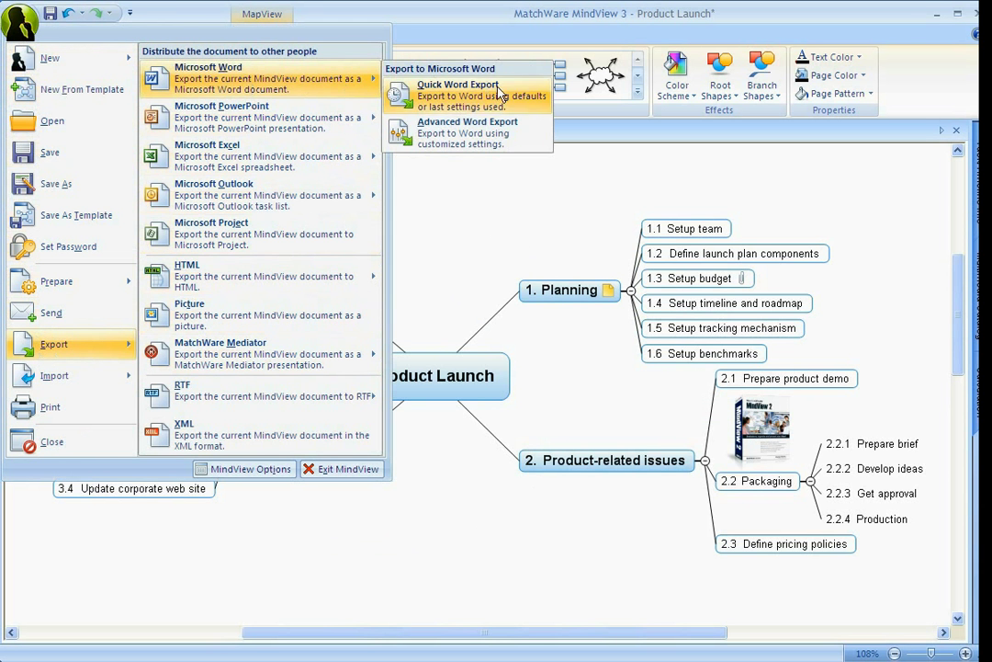
left_click(462, 136)
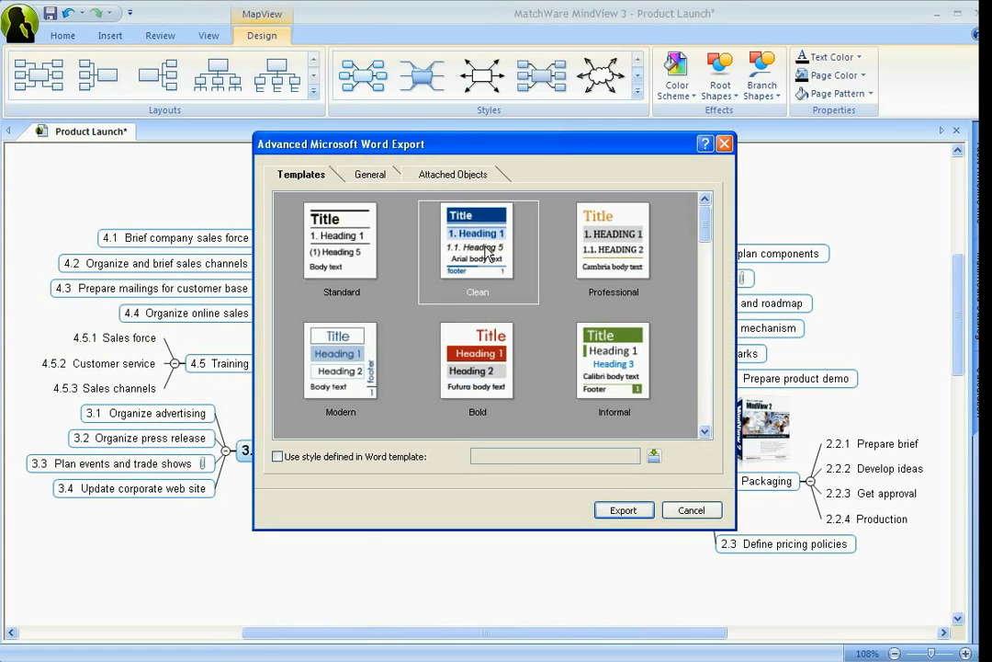
scroll(588, 193, "down", 4)
scroll(704, 217, "up", 4)
left_click(373, 186)
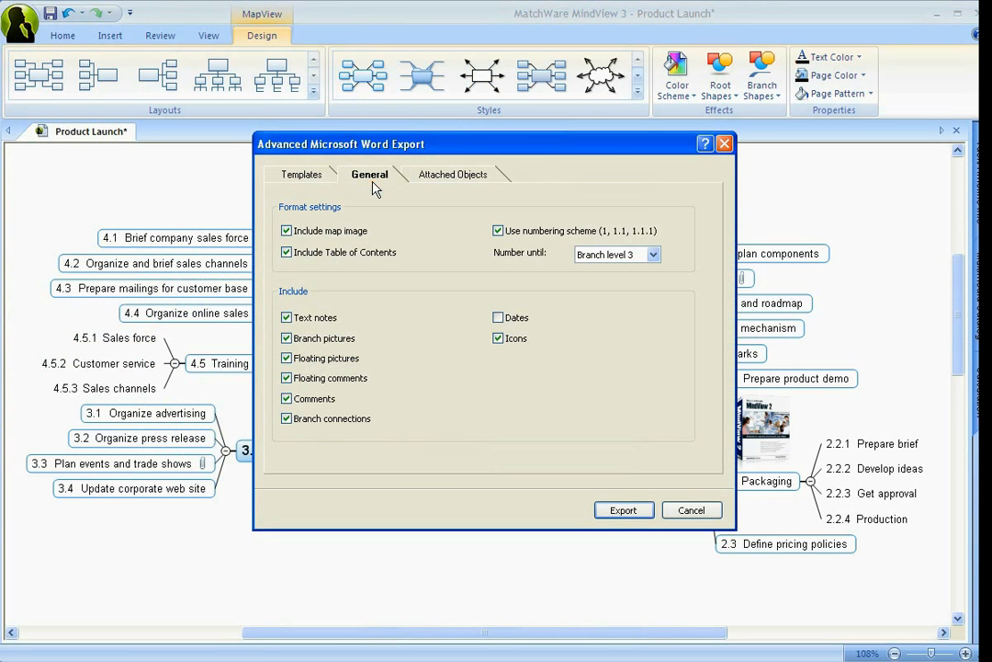
left_click(350, 400)
left_click(549, 340)
Export the map to Word as Product Launch2.docx and open the resulting document.
left_click(622, 515)
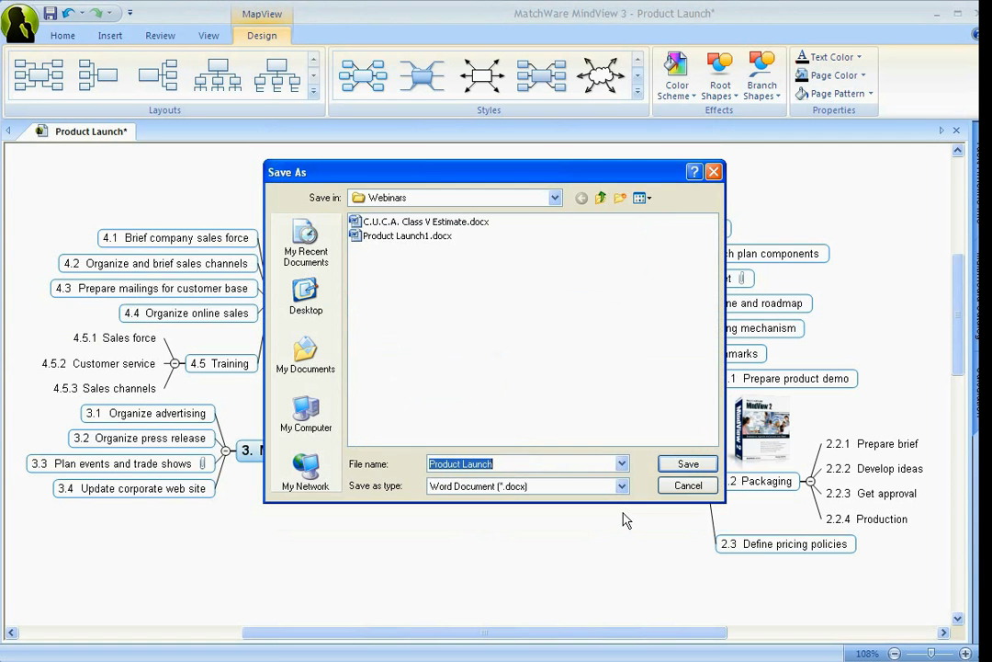
left_click(528, 464)
key("BackSpace")
type("2")
left_click(689, 464)
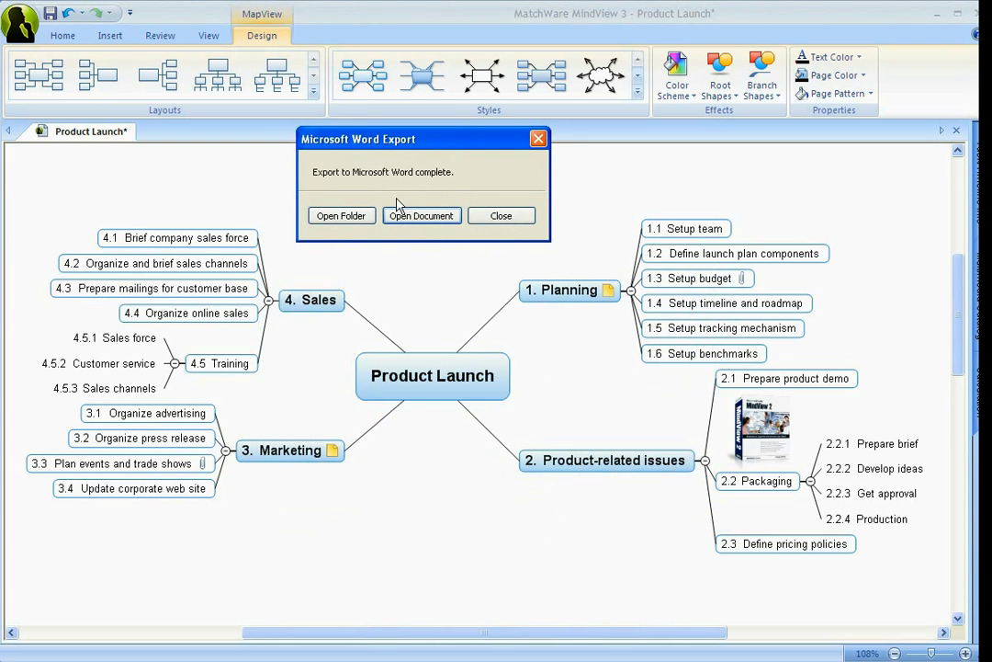
left_click(418, 217)
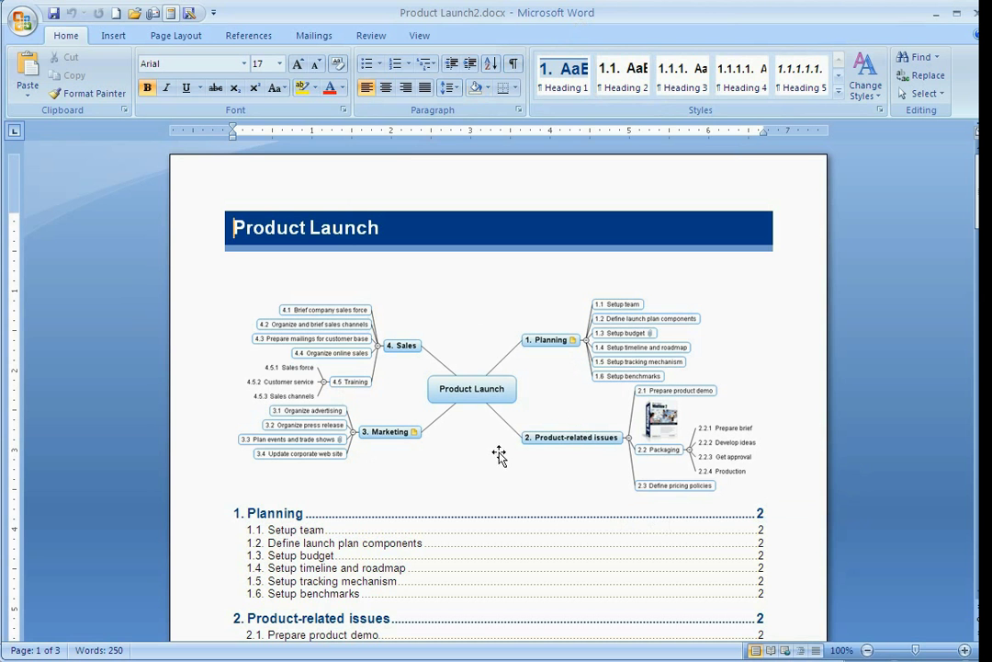
Browse the exported report's map picture, Planning and Marketing sections, then minimize Word.
left_click(493, 326)
left_click(880, 307)
scroll(443, 411, "down", 4)
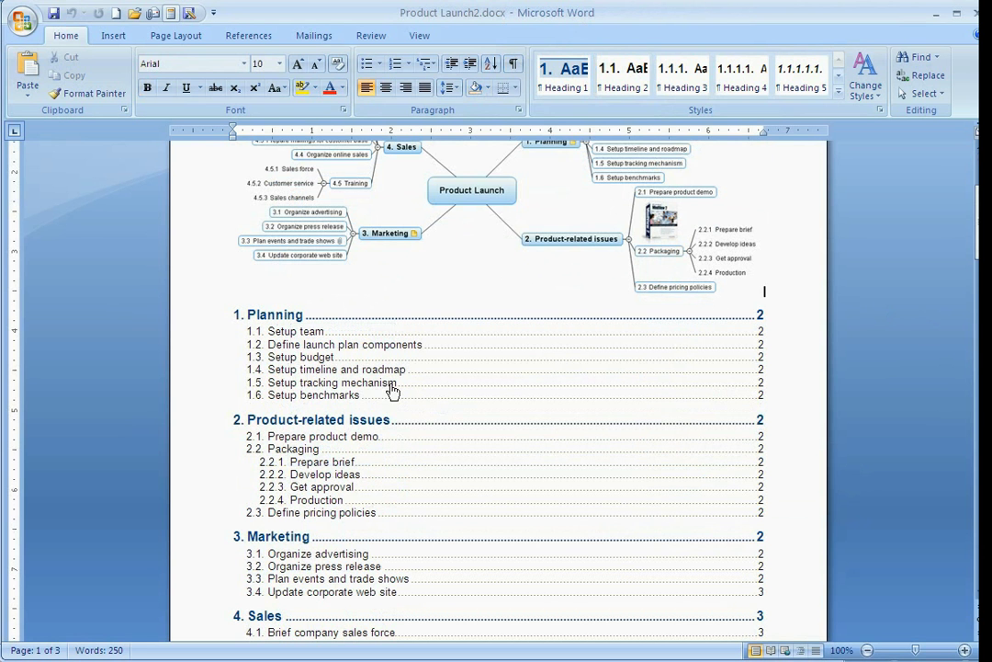
left_click(276, 316, "ctrl")
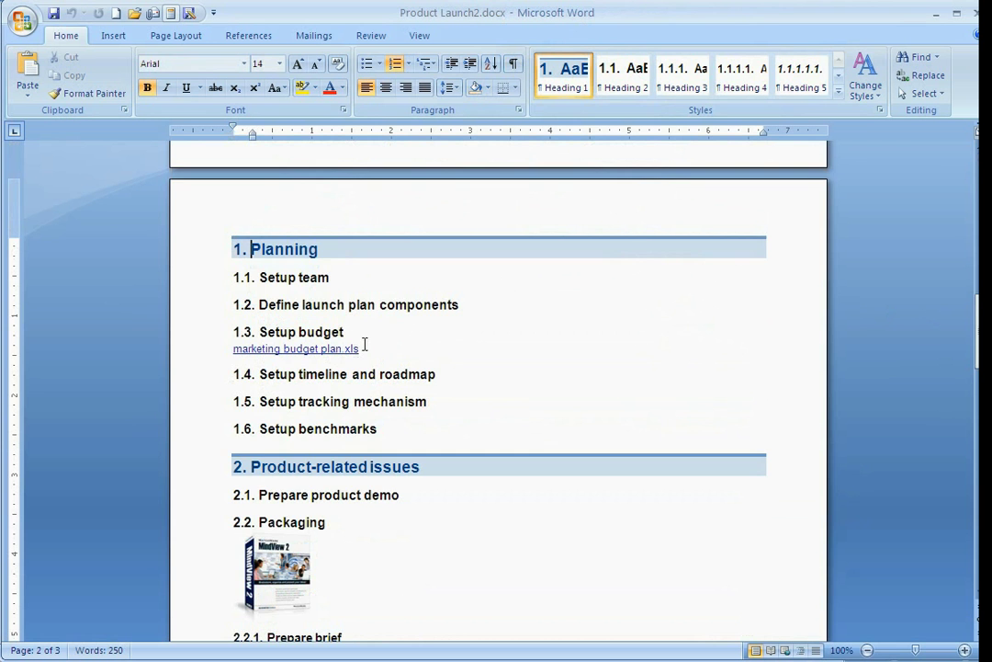
scroll(454, 396, "down", 5)
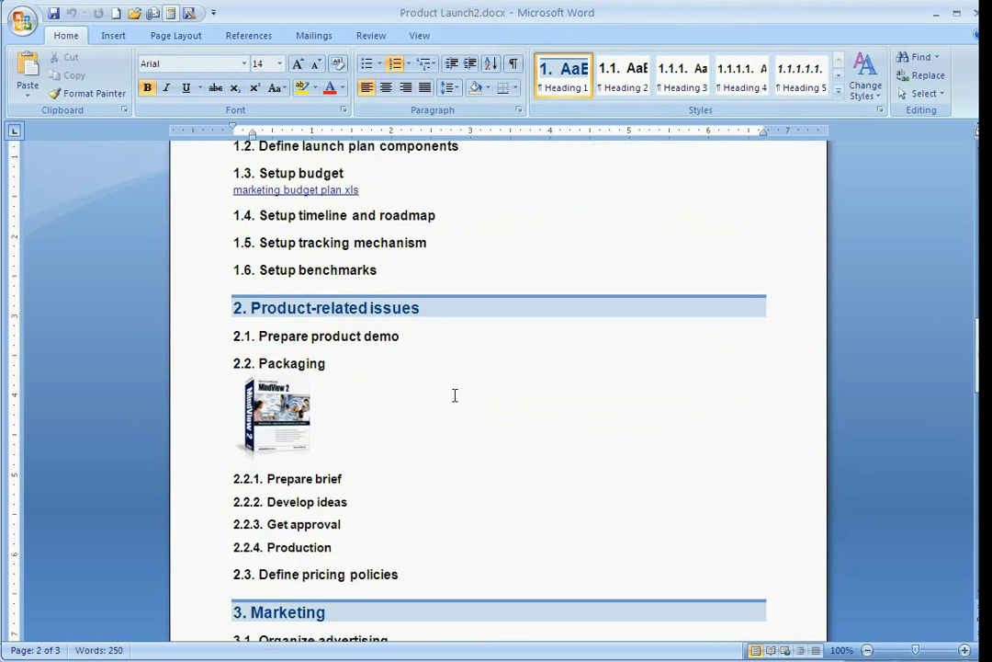
scroll(454, 396, "down", 4)
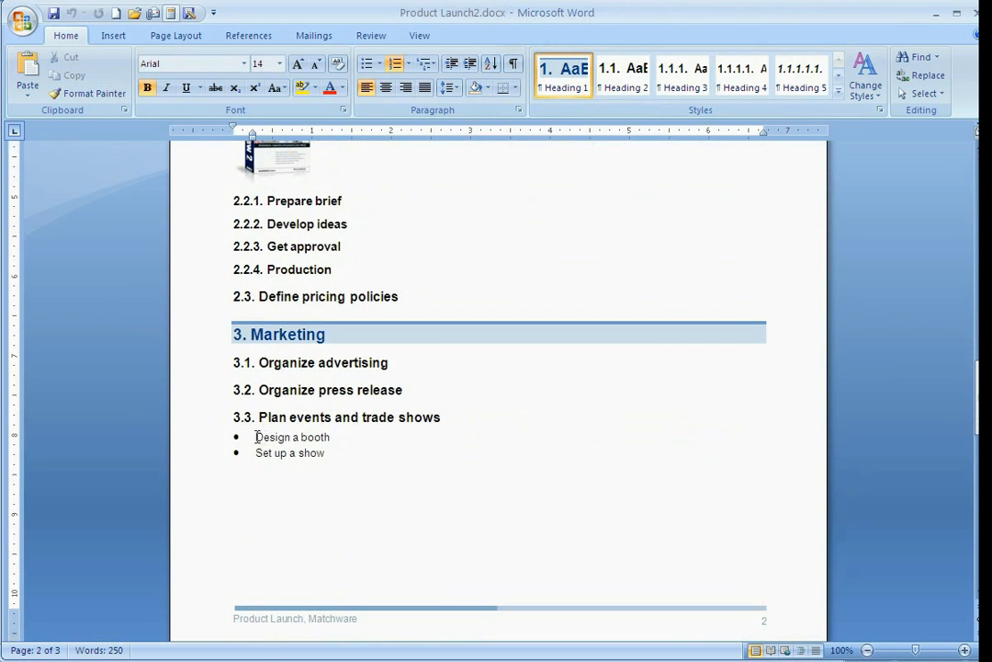
left_click_drag(256, 436, 407, 478)
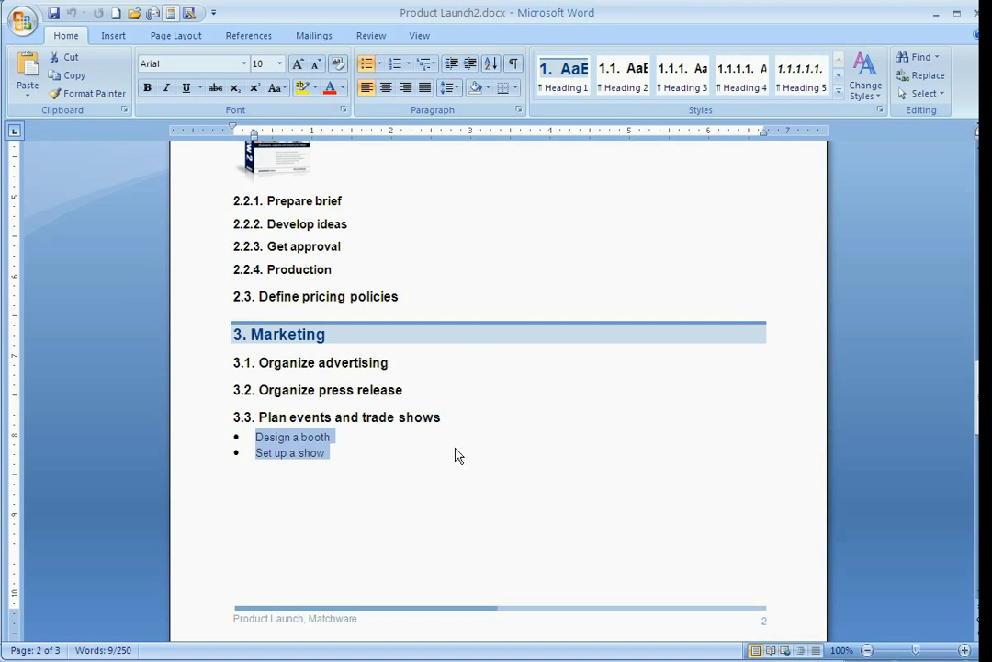
left_click(938, 15)
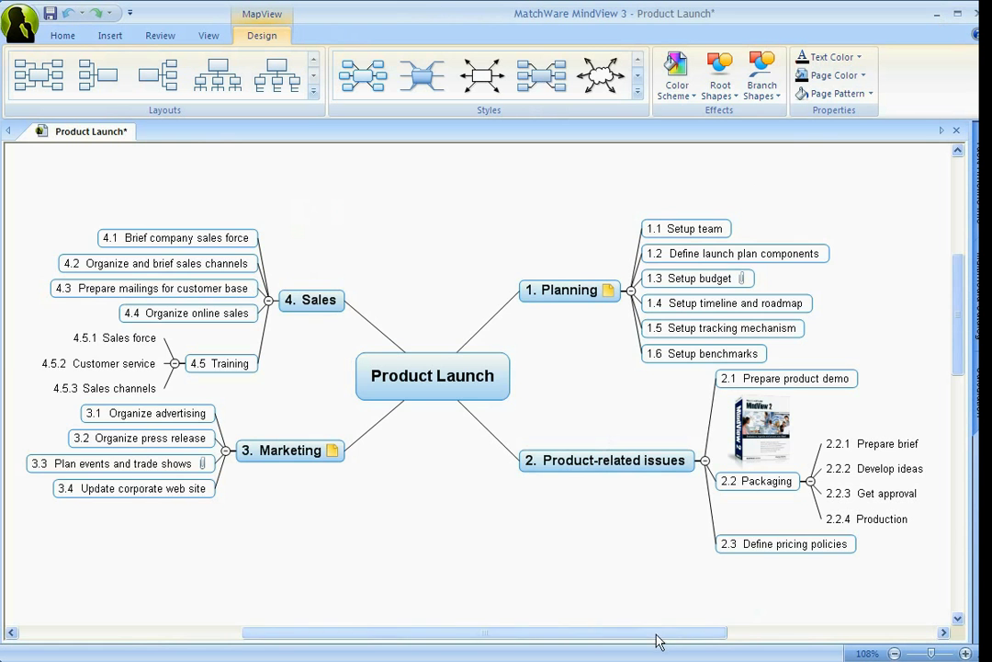
Show the Task/Timeline Info panel and inspect Product-related issues and Planning (10/31–11/14/2006, 11% complete).
left_click_drag(658, 632, 783, 635)
left_click(978, 179)
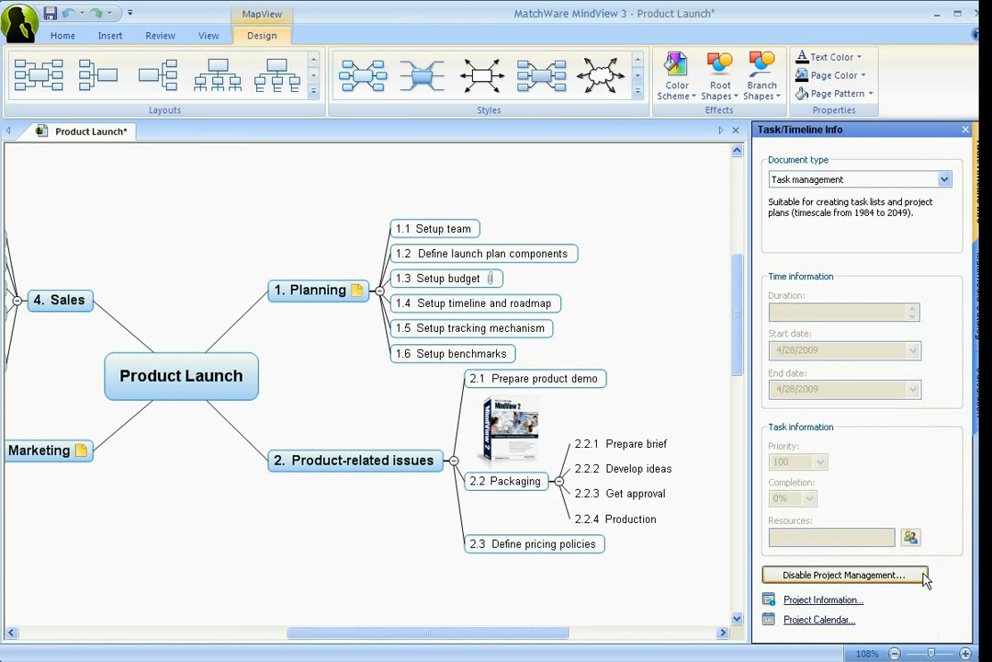
left_click(319, 465)
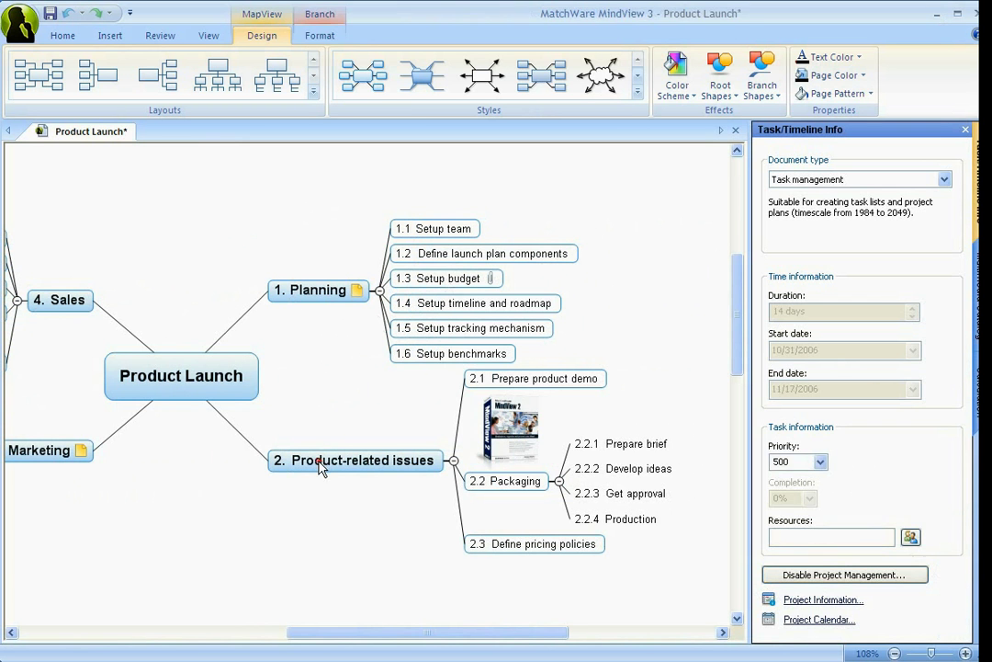
left_click(320, 292)
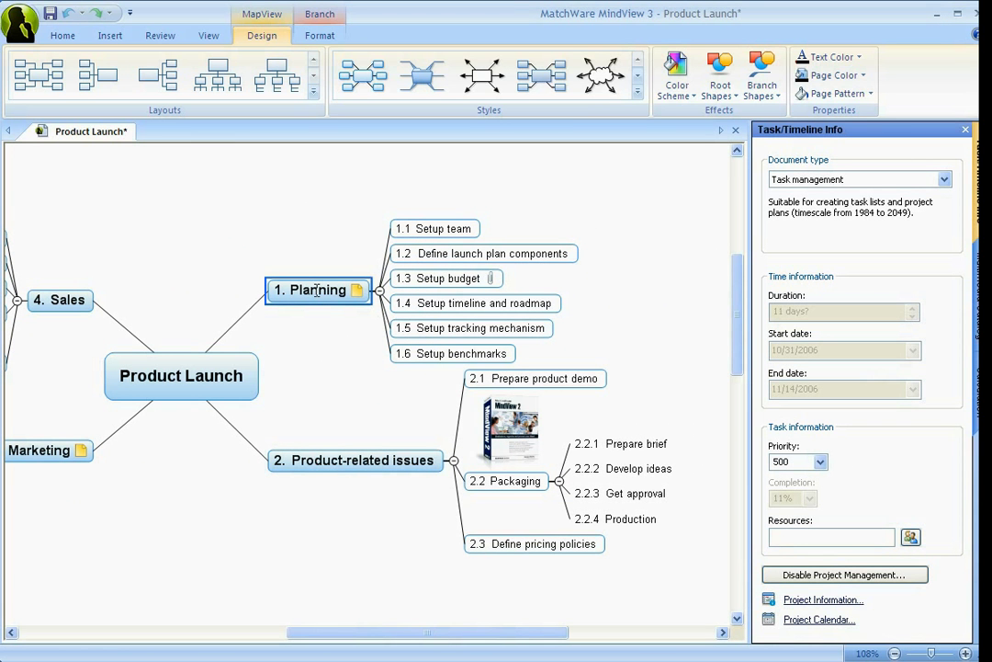
Give the Setup team task 8 days' duration, priority 800, 90% completion and an assigned resource.
left_click(435, 230)
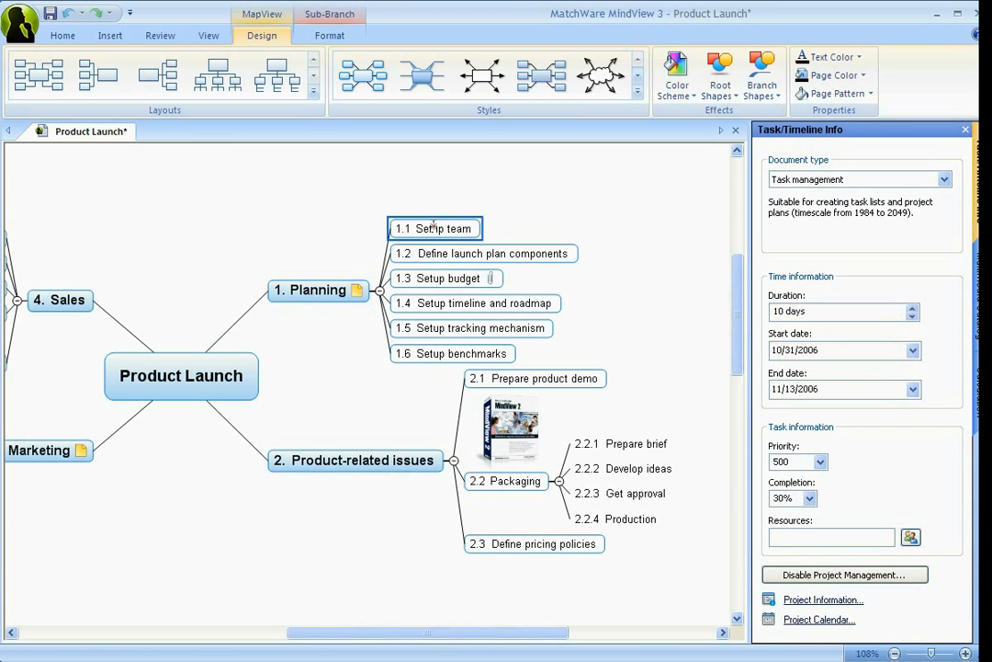
left_click(913, 317)
left_click(913, 317)
left_click(820, 461)
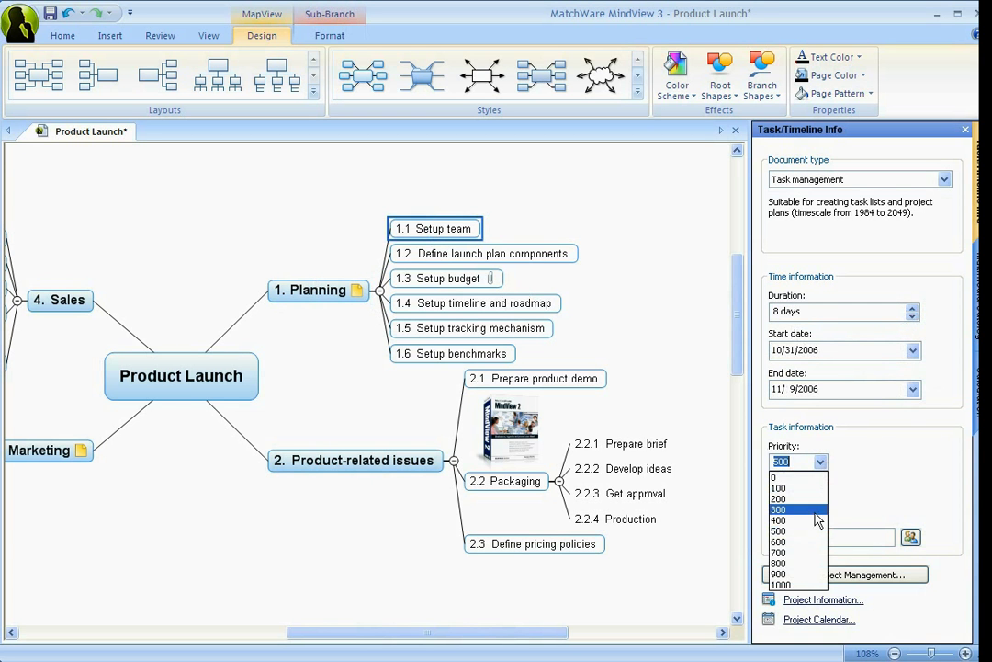
left_click(812, 572)
left_click(810, 498)
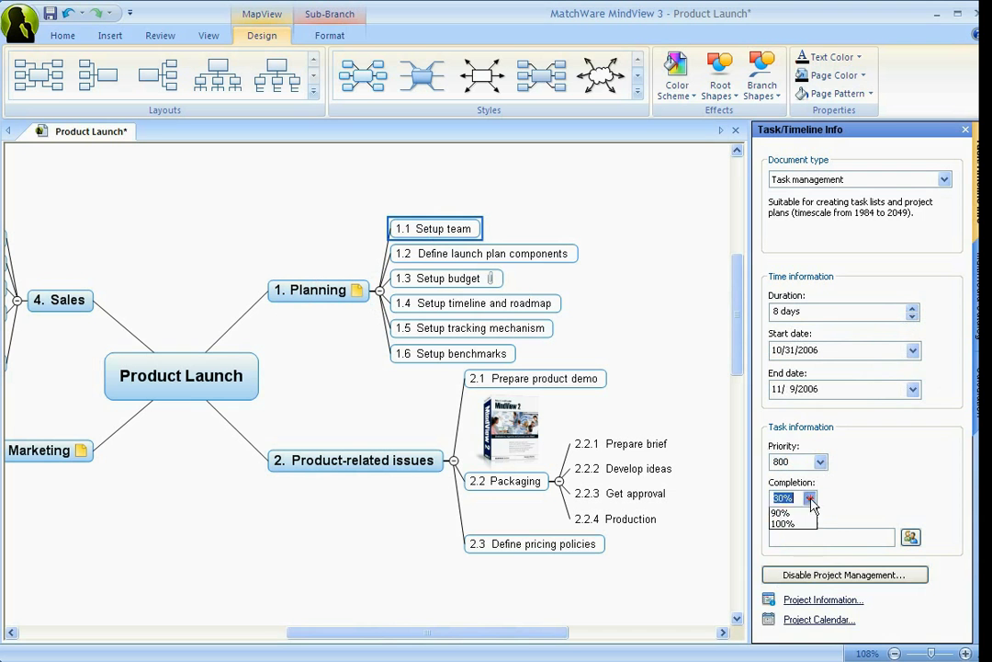
left_click(792, 610)
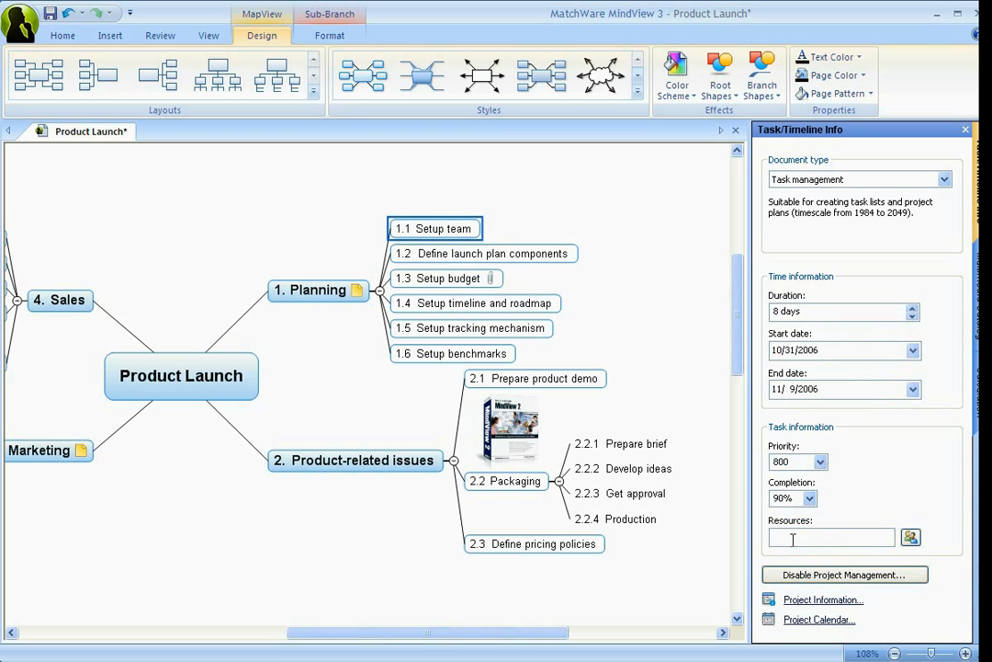
left_click(792, 539)
type("Bill")
Lengthen Define launch plan components to 6 days, running 10/31/2006 to 11/7/2006.
left_click(423, 253)
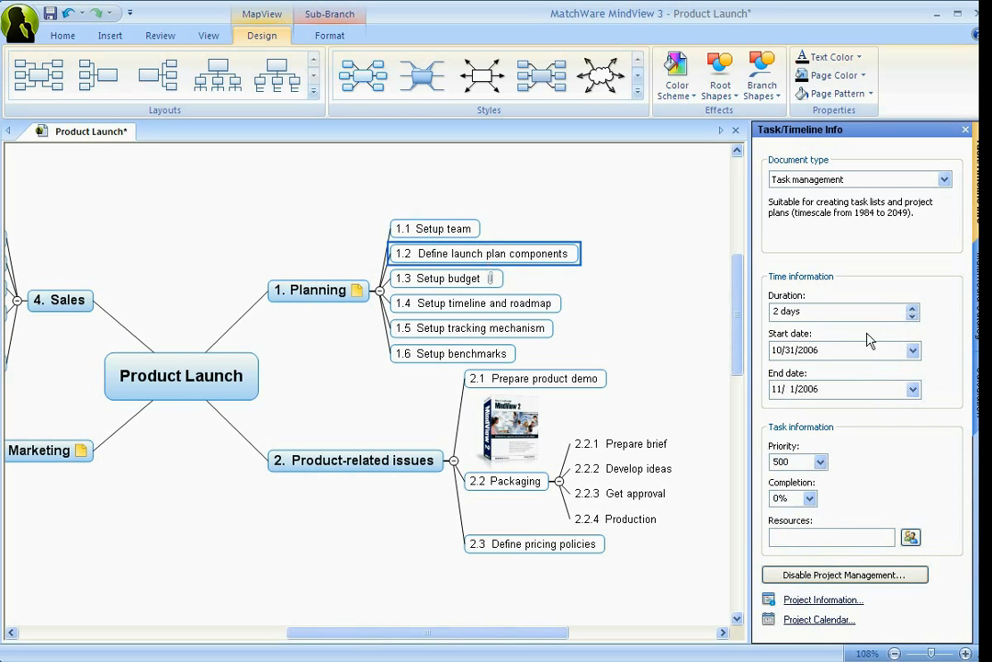
left_click(912, 310)
left_click(913, 310)
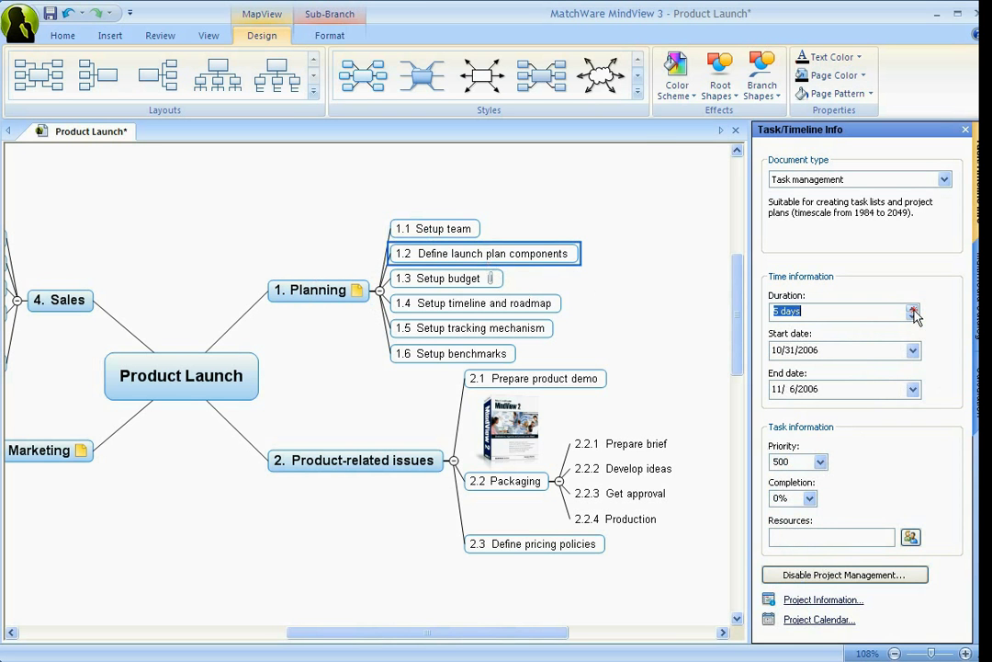
left_click(913, 309)
scroll(740, 298, "up", 1)
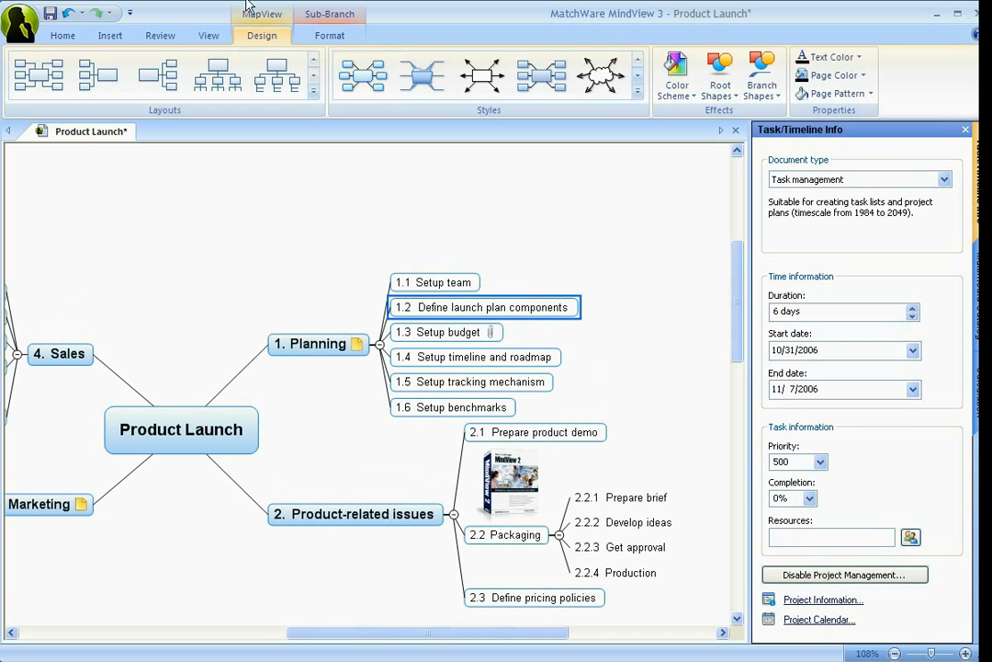
Show all branch data (dates, priority, completion) under every branch and review the map.
left_click(204, 34)
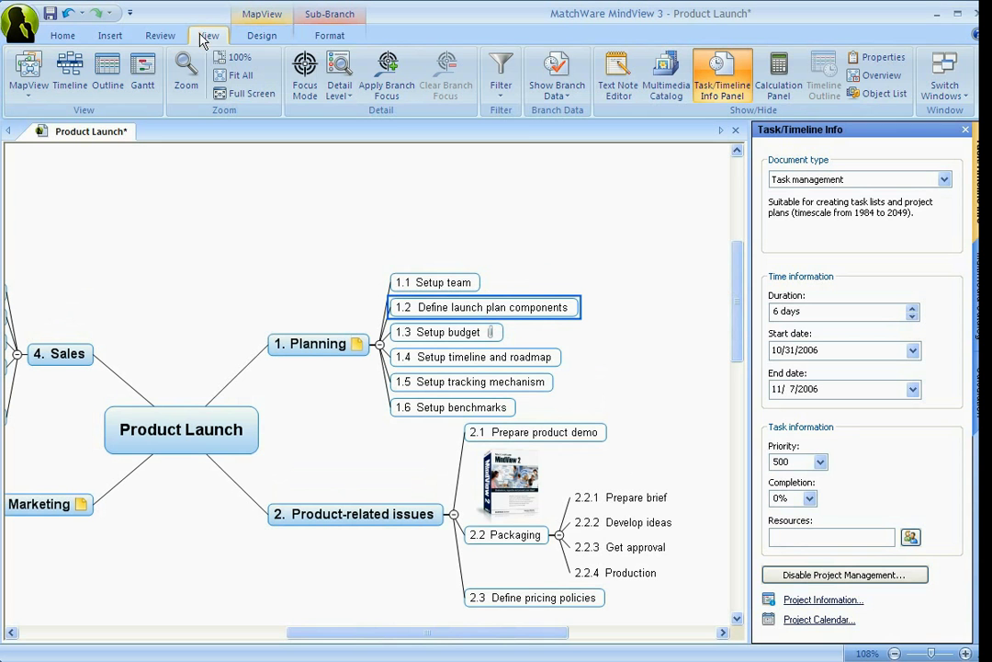
left_click(556, 89)
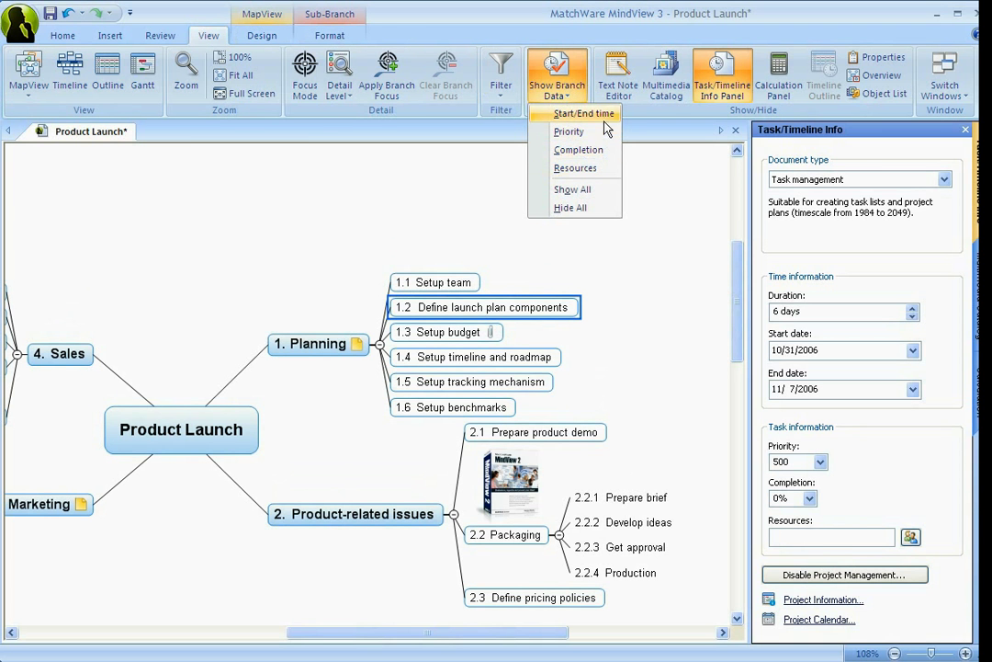
left_click(567, 190)
scroll(735, 342, "up", 2)
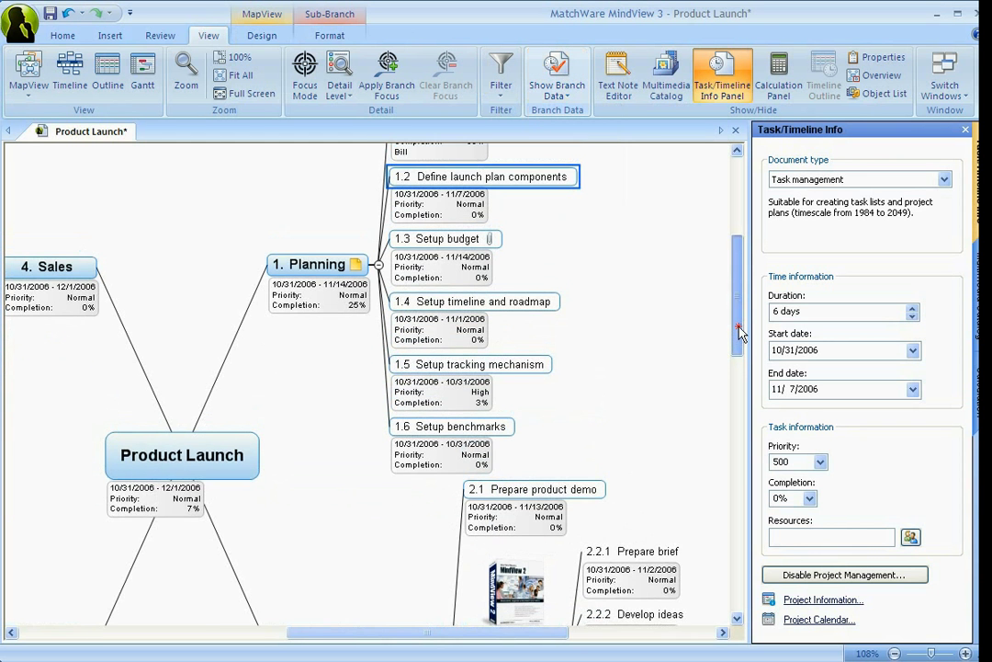
left_click(643, 328)
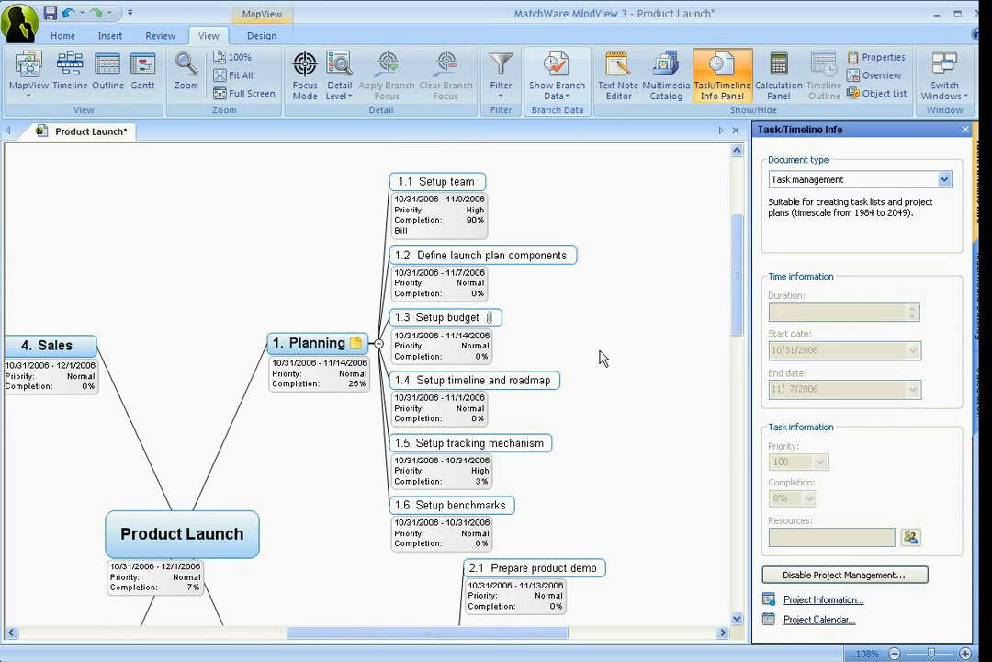
Hide all branch data and close the Task/Timeline Info panel.
left_click(570, 94)
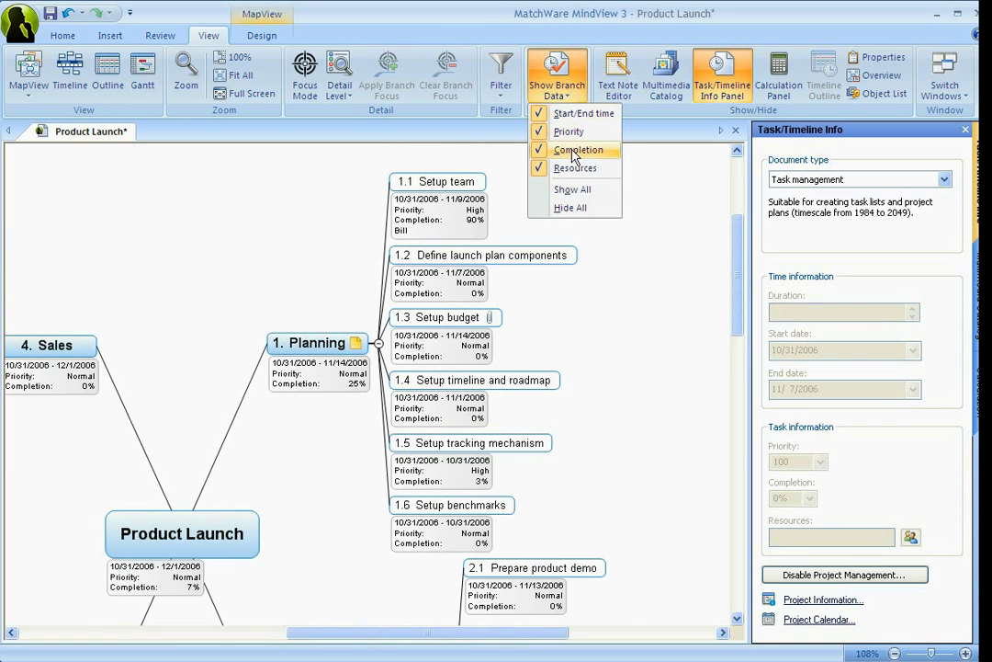
left_click(568, 207)
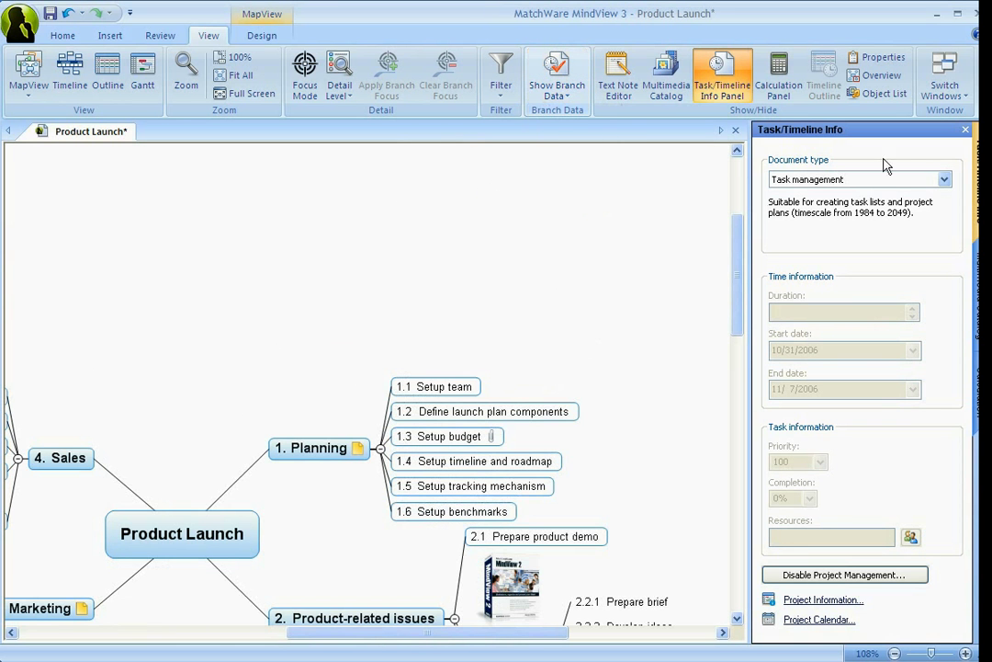
left_click(966, 129)
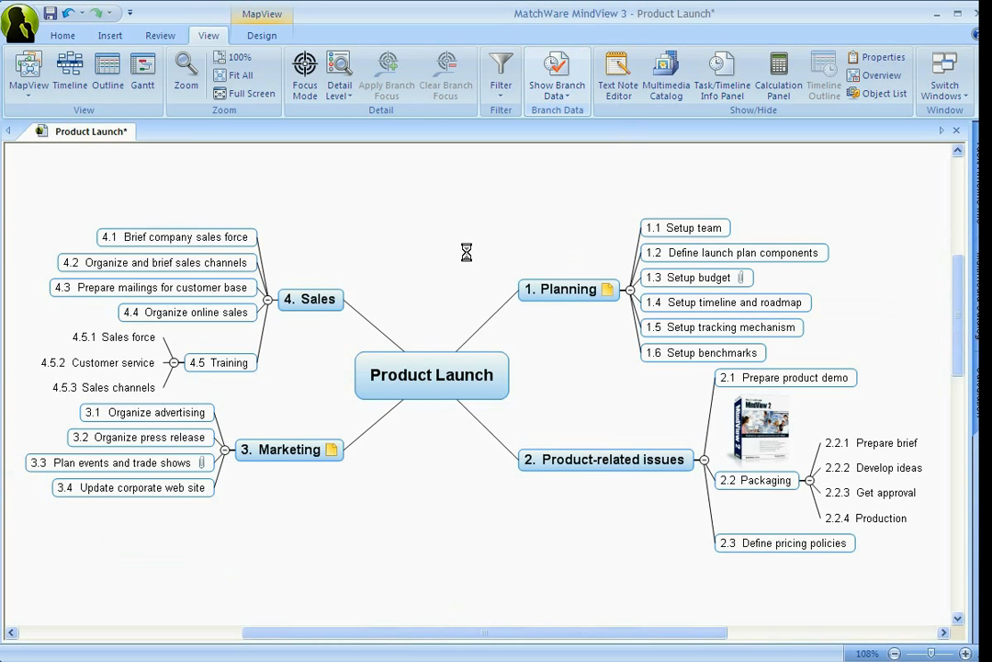
Switch the Product Launch map to Gantt view from the canvas's View Map as menu.
right_click(311, 168)
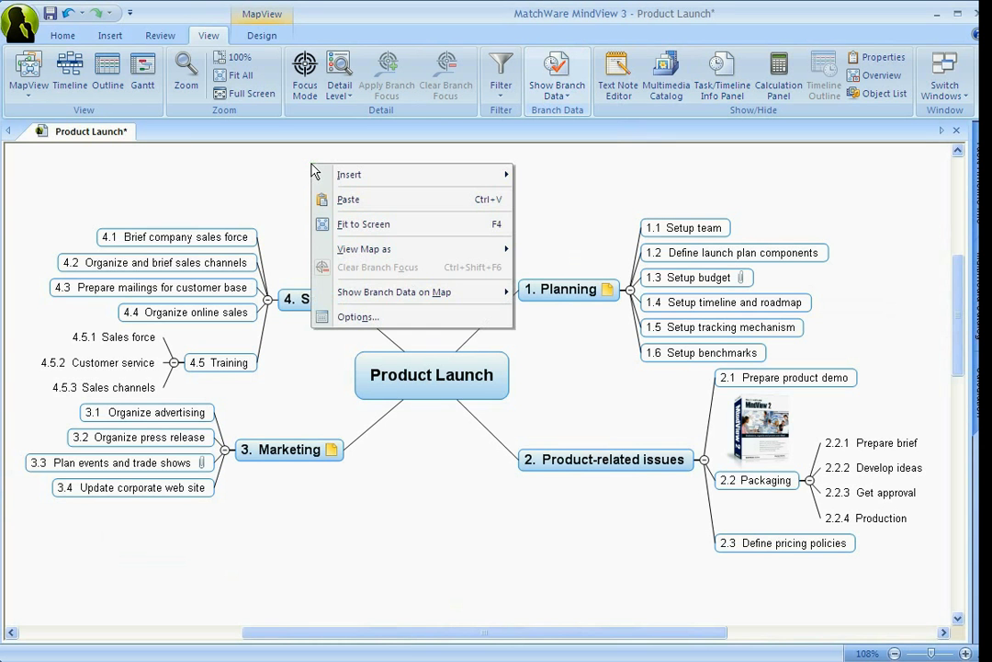
mouse_move(384, 250)
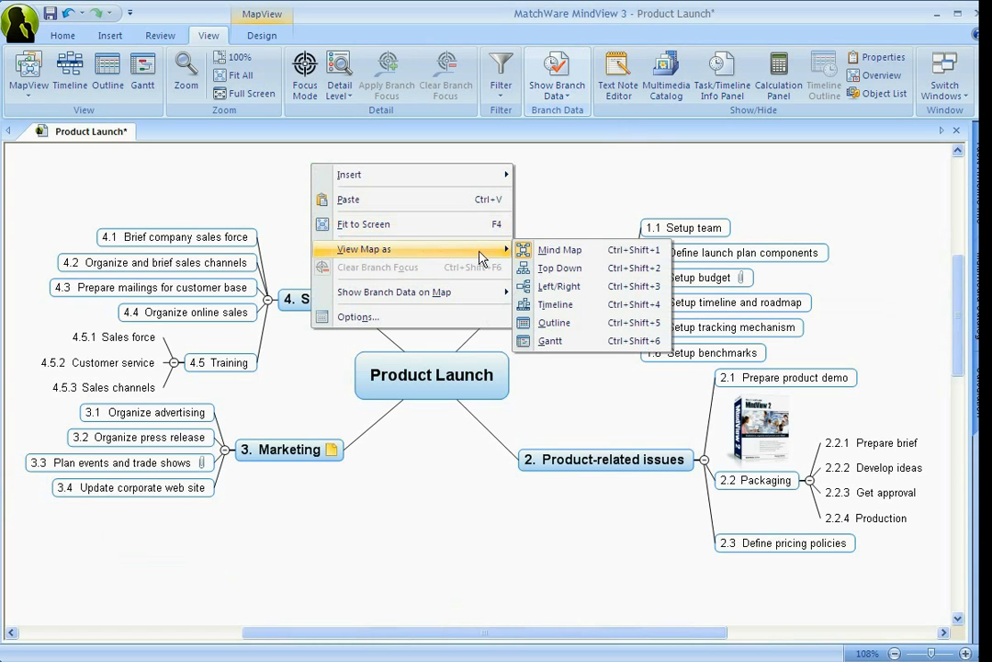
left_click(607, 340)
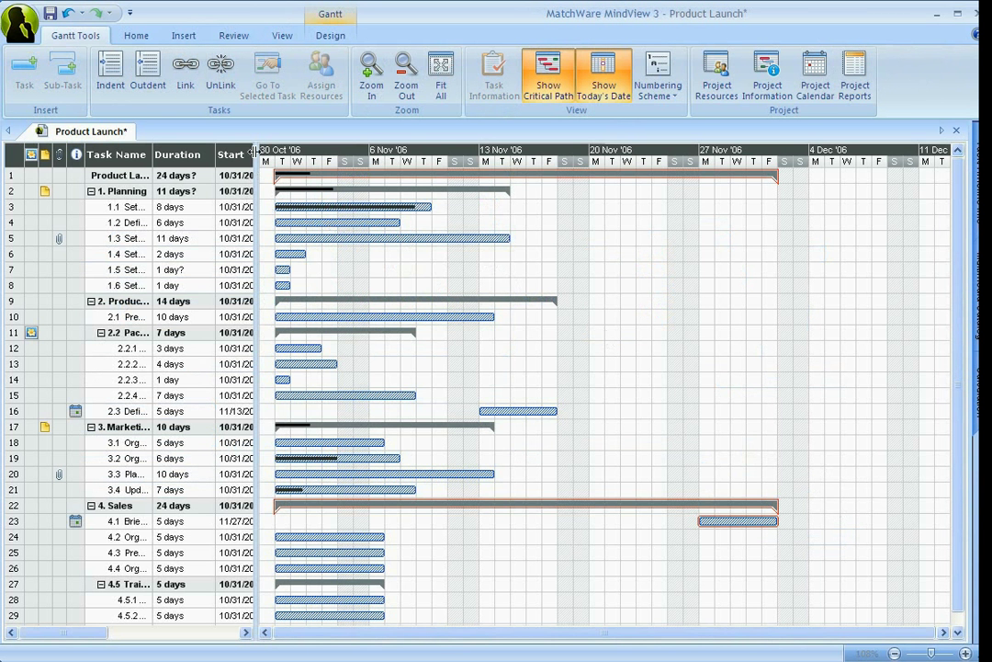
Widen the task table, move task 1.4 to 11/7, mark 1.3 partly complete, and link 1.4 after 1.3.
left_click_drag(432, 153, 503, 156)
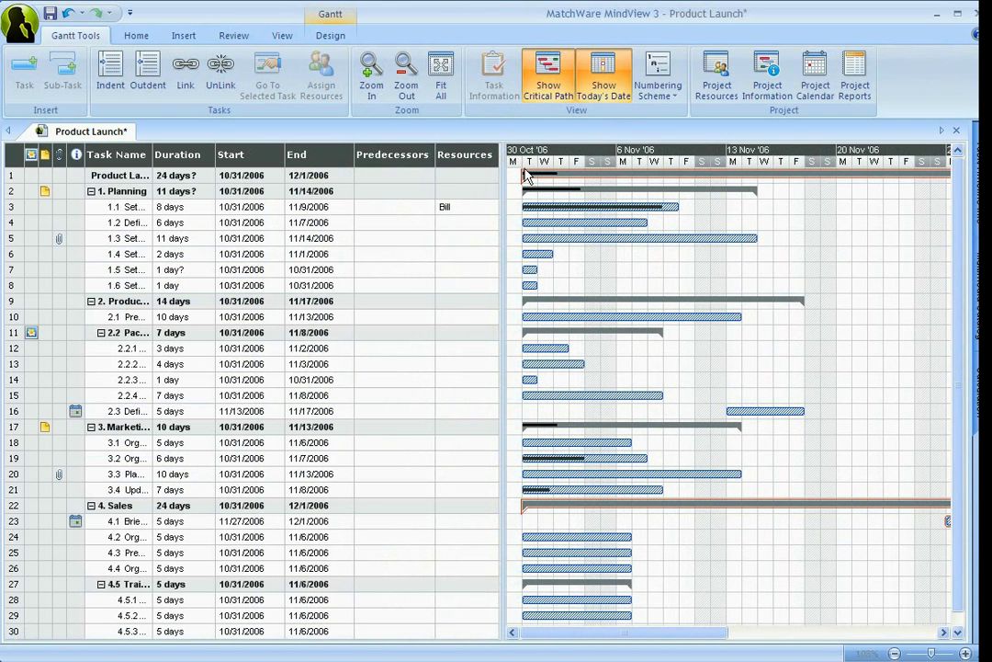
left_click_drag(537, 254, 636, 255)
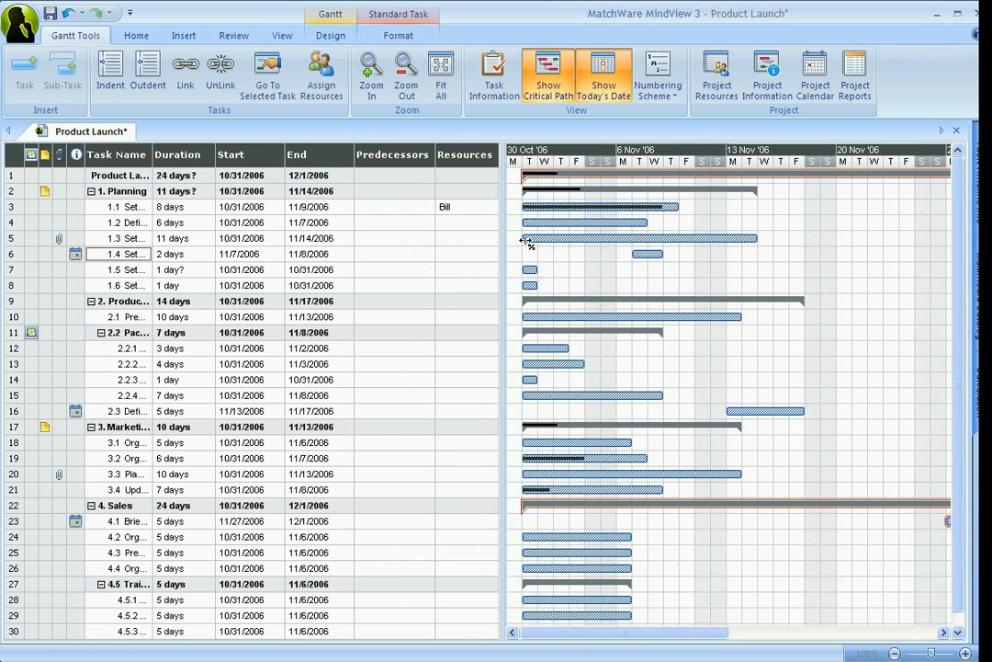
left_click_drag(525, 238, 648, 254)
mouse_move(584, 222)
left_mouse_down()
mouse_move(609, 246)
mouse_move(595, 231)
left_mouse_up()
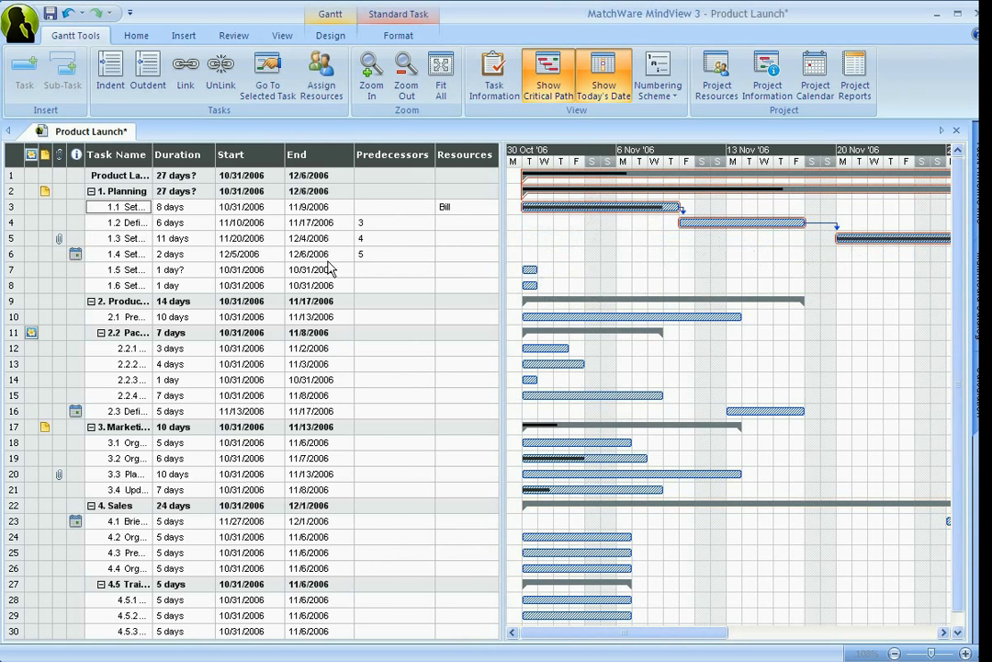
left_click(12, 206)
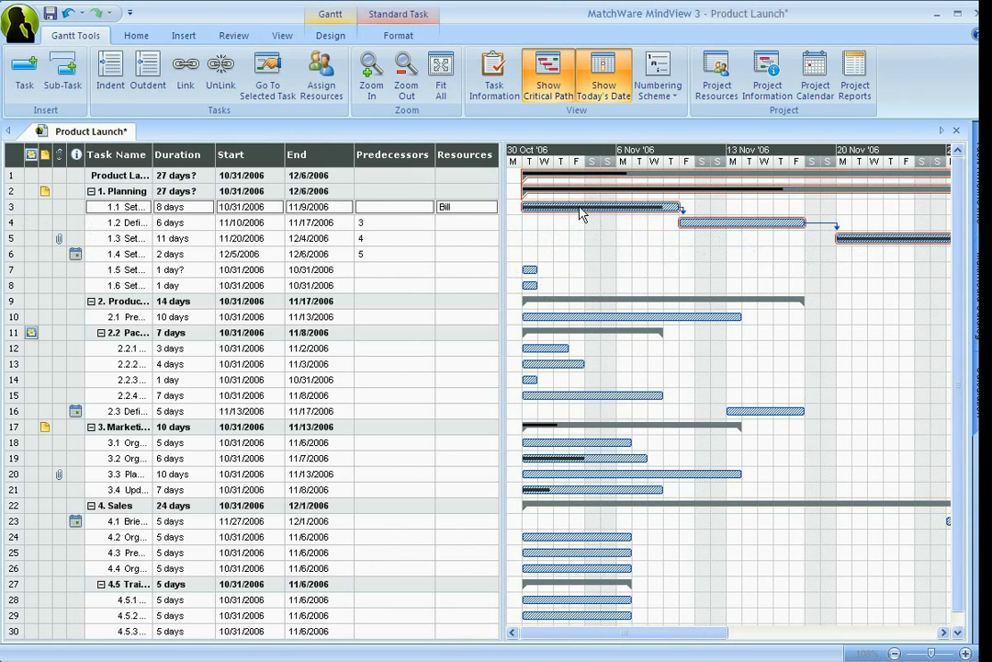
left_click(494, 82)
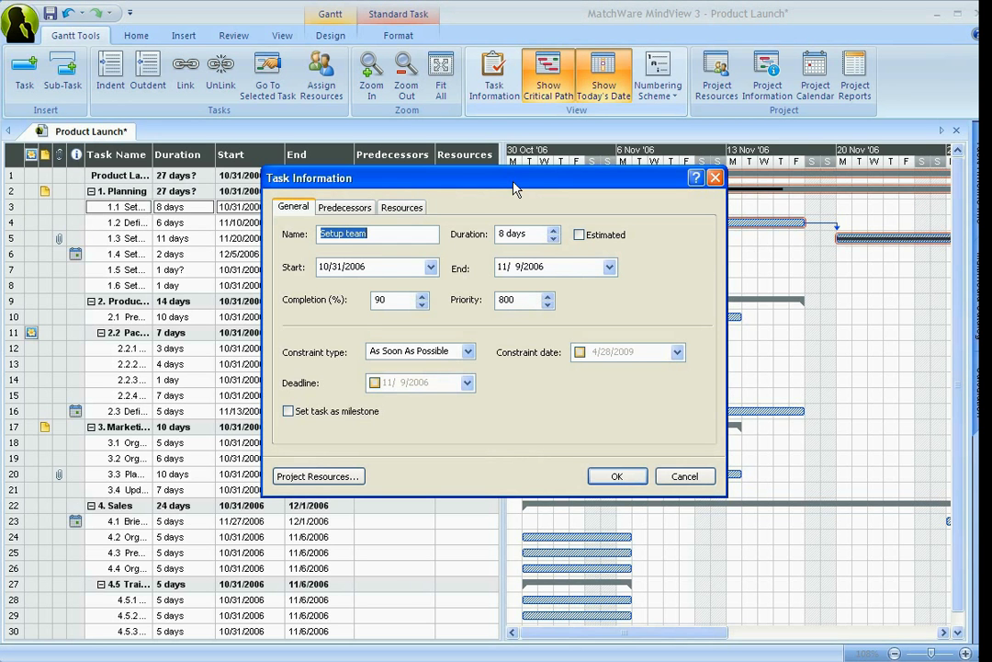
left_click(715, 177)
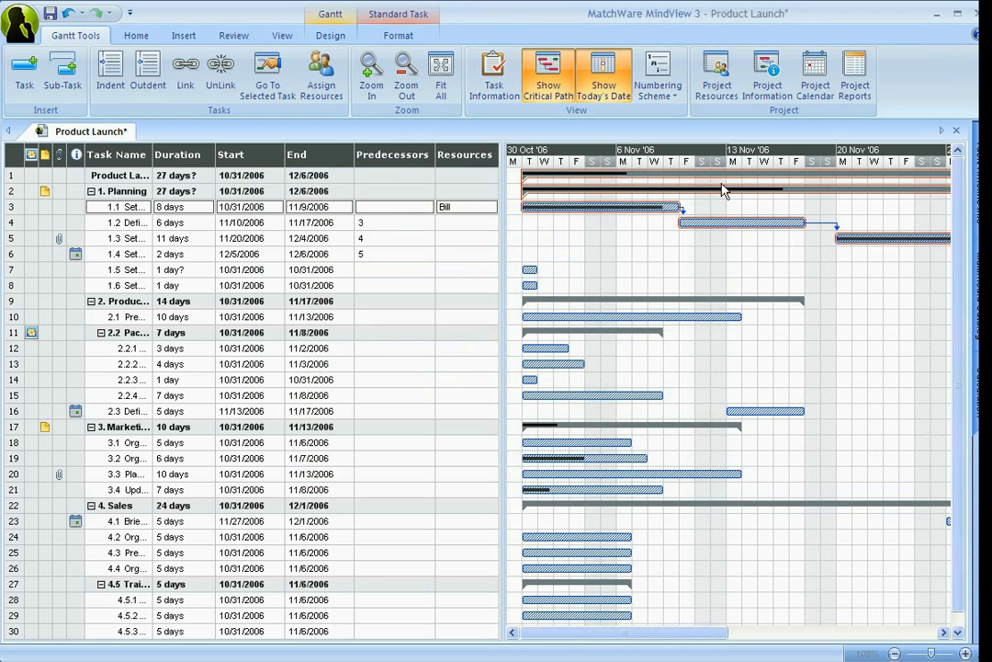
Create a new project from the Product Launch template in My Templates and widen its task table.
left_click(14, 20)
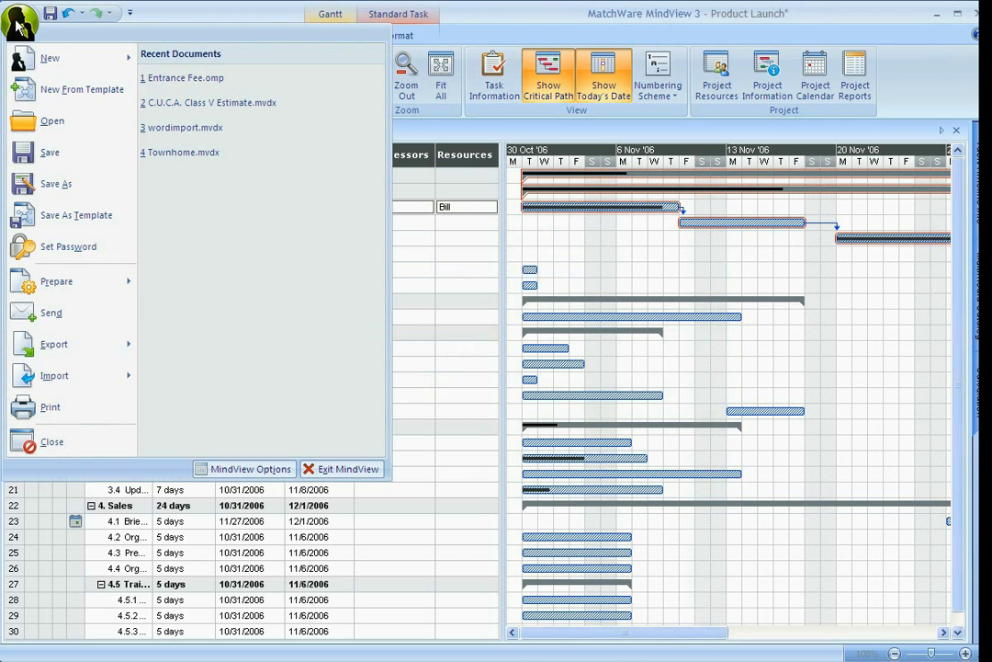
left_click(79, 93)
left_click(345, 276)
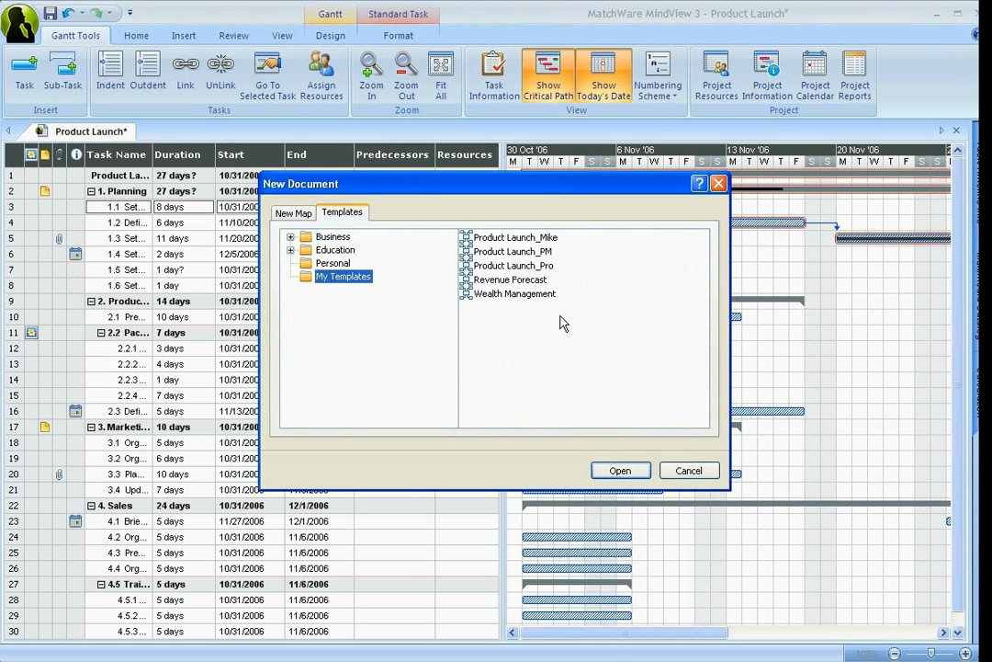
double_click(500, 238)
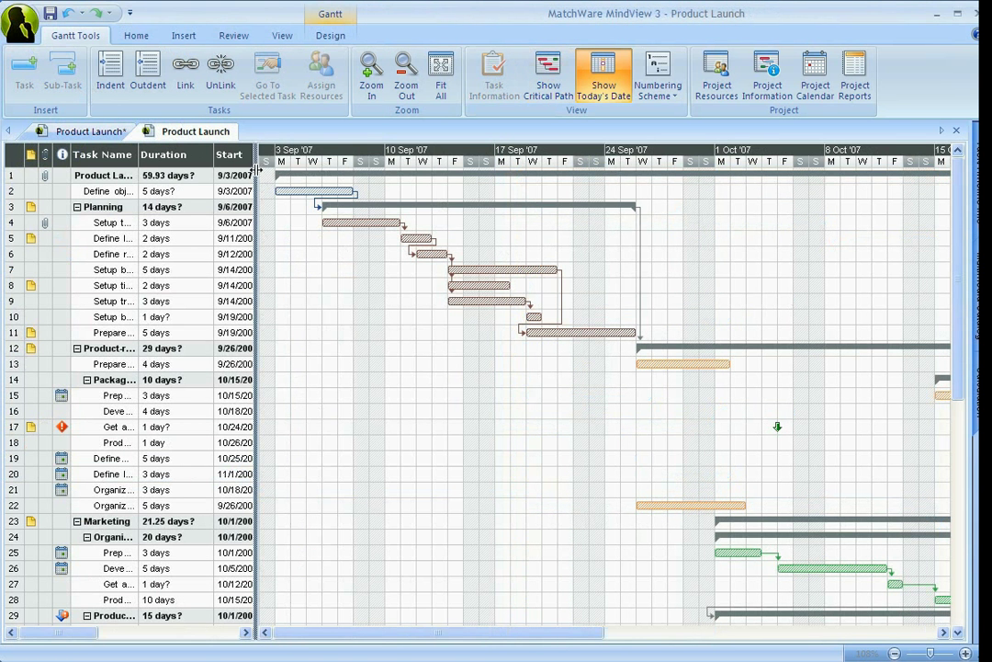
left_click_drag(258, 183, 425, 183)
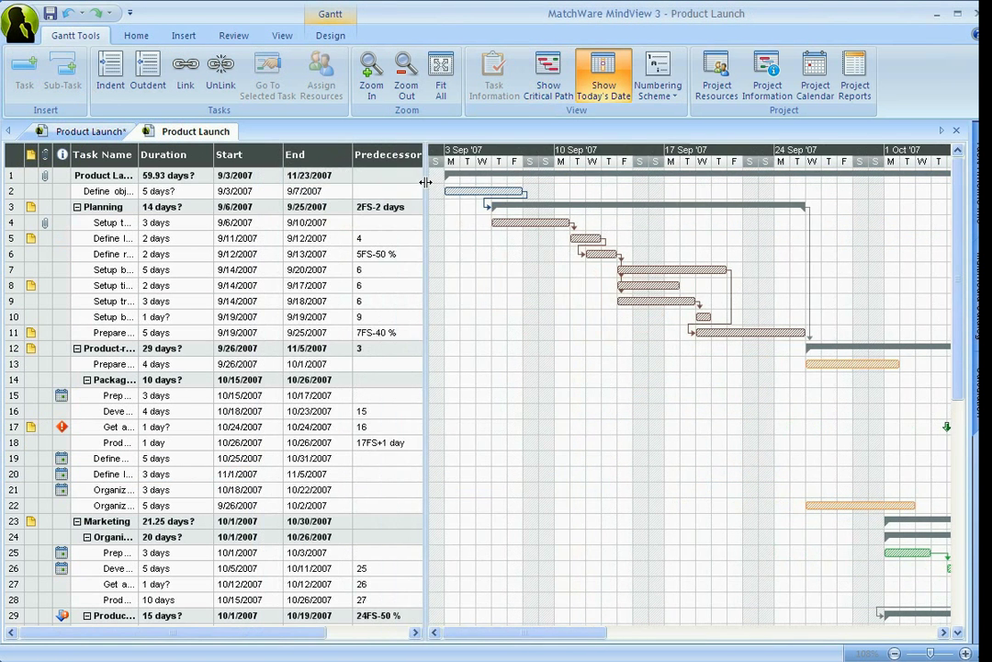
left_click(331, 36)
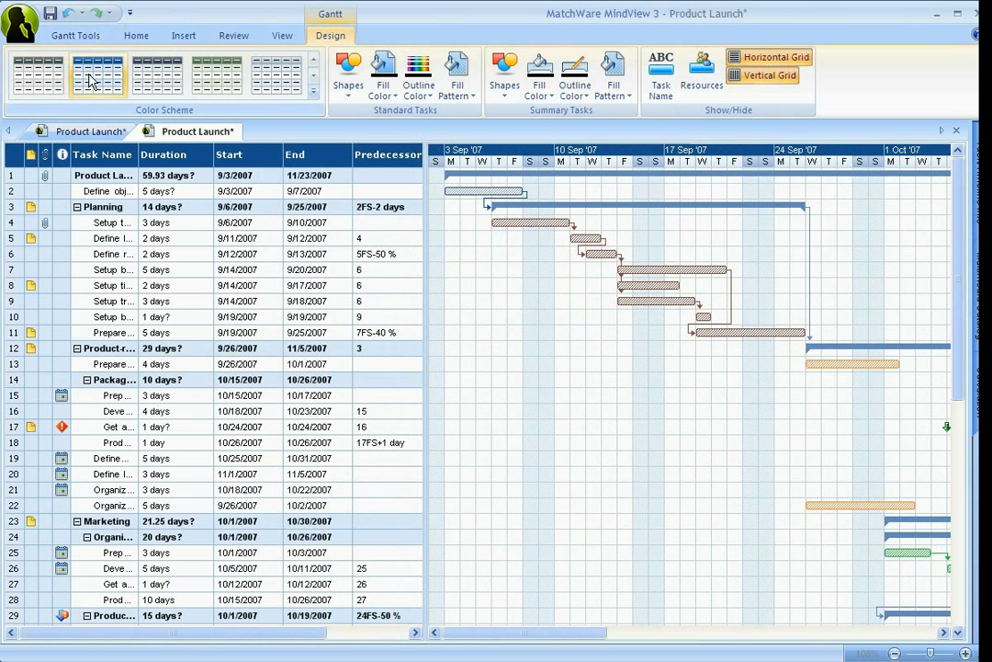
Apply the third Color Scheme swatch to the Gantt chart, previewing standard-task shapes and fill colours without applying.
left_click(153, 80)
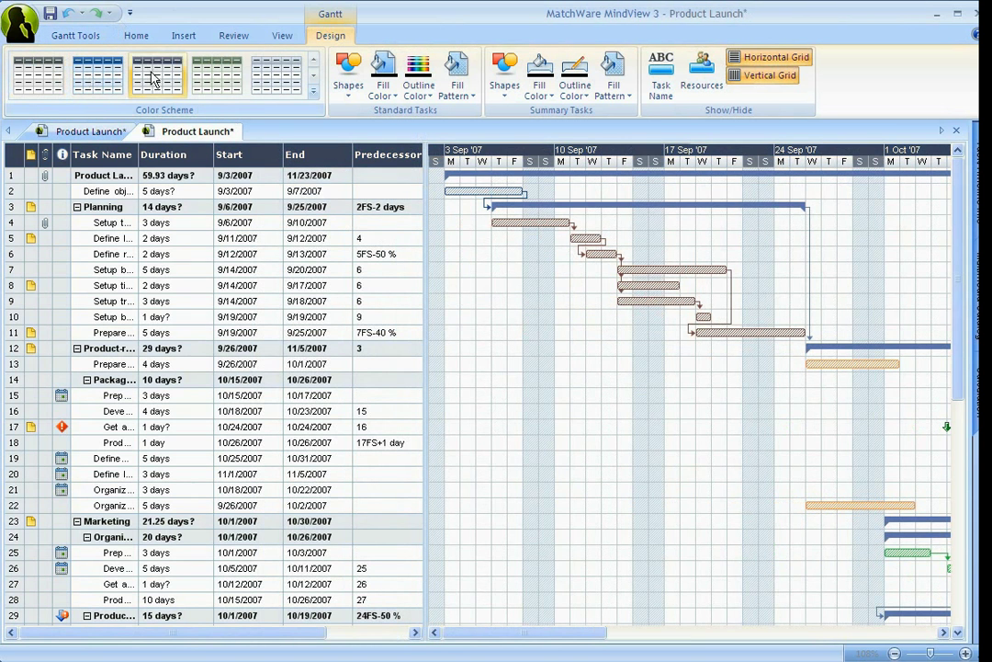
left_click(348, 81)
left_click(390, 97)
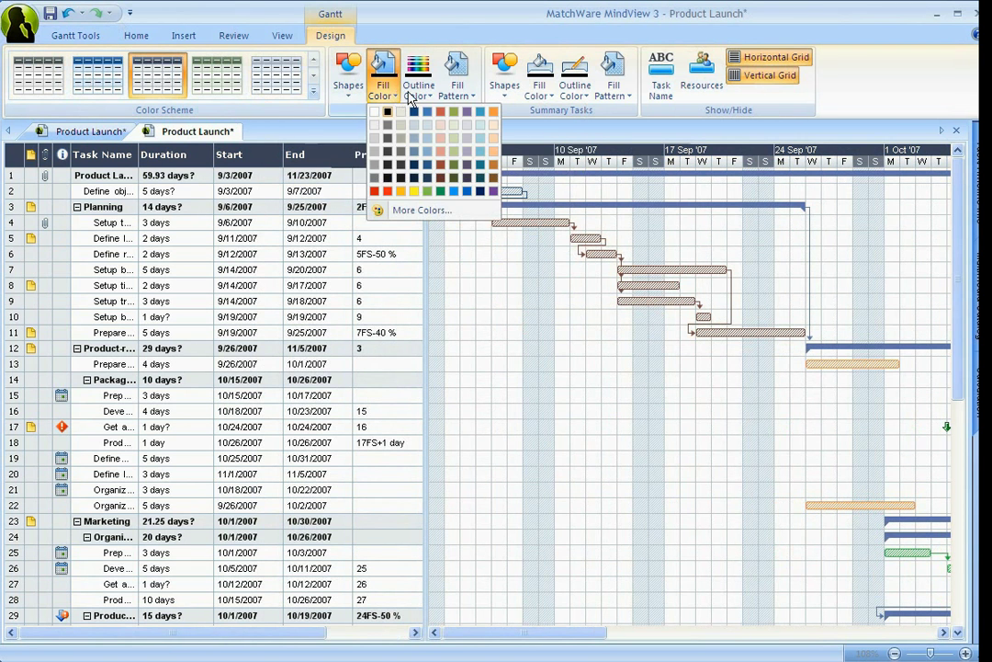
left_click(753, 112)
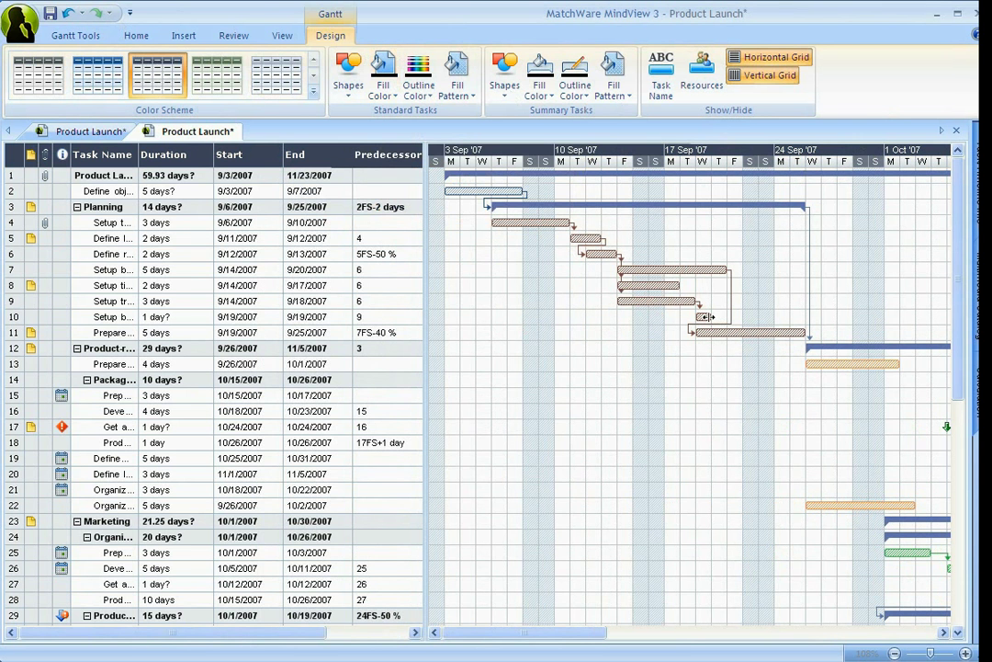
Export the Gantt plan as a Microsoft Project file, entering test2 as the file name in Webinars.
left_click(20, 22)
mouse_move(78, 357)
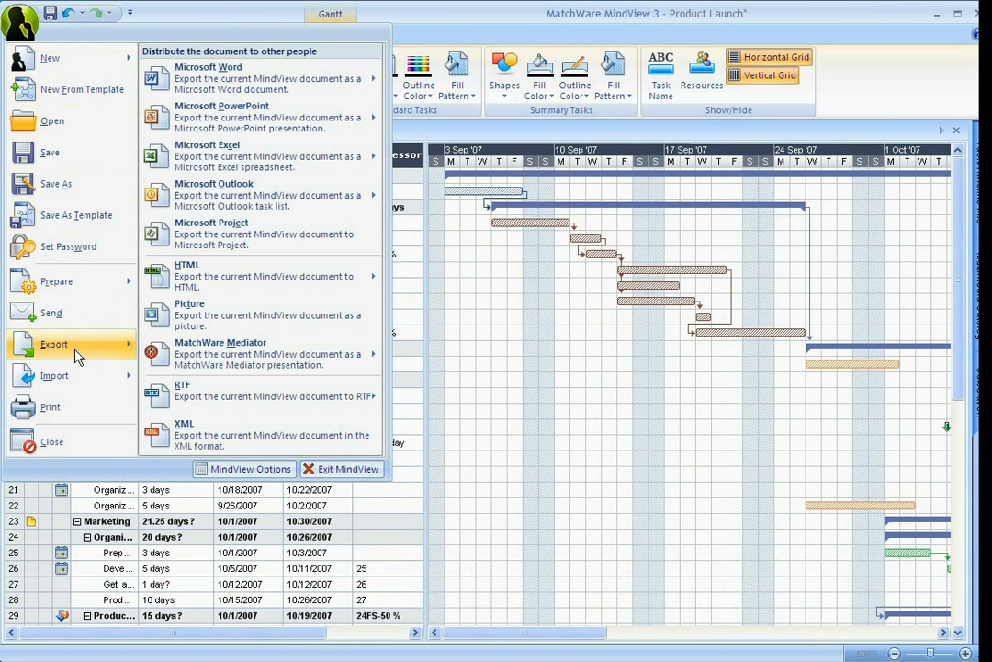
left_click(230, 241)
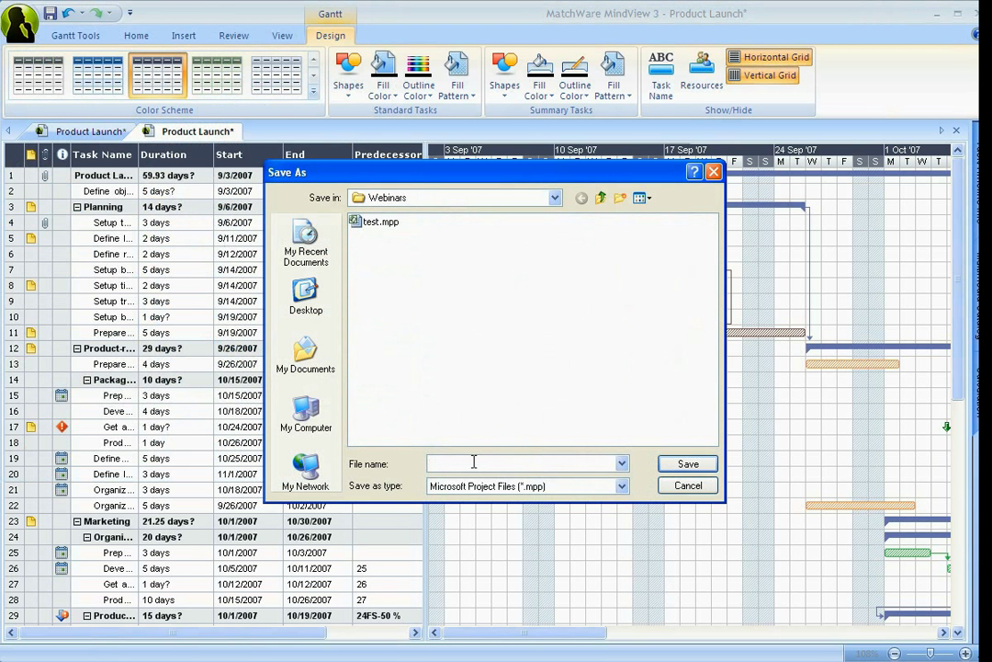
type("test2")
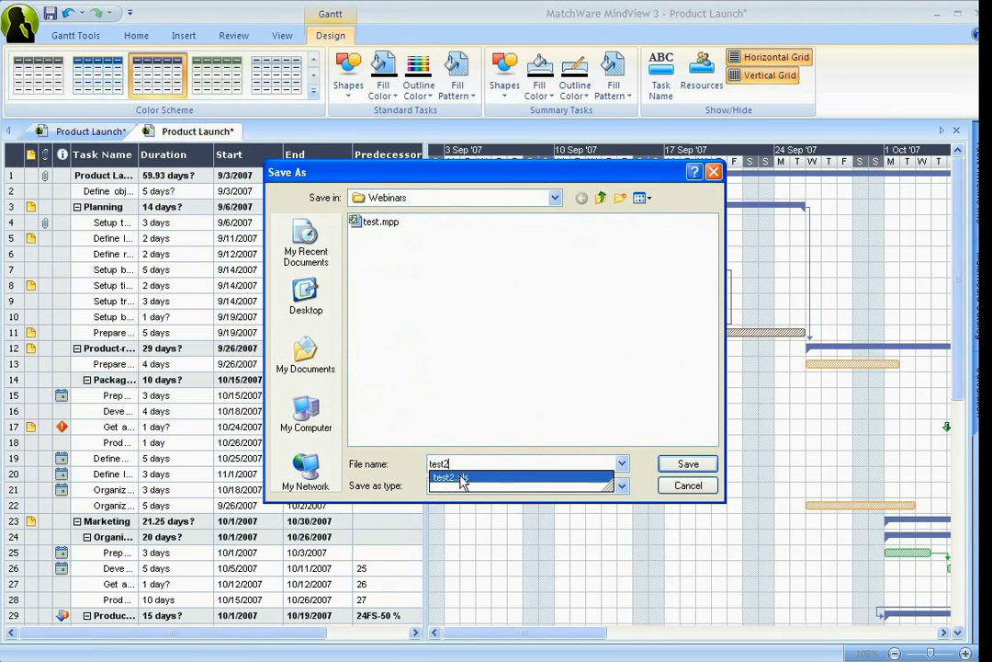
Save test2.mpp in Webinars, review it in Microsoft Project, then close Project.
left_click(687, 465)
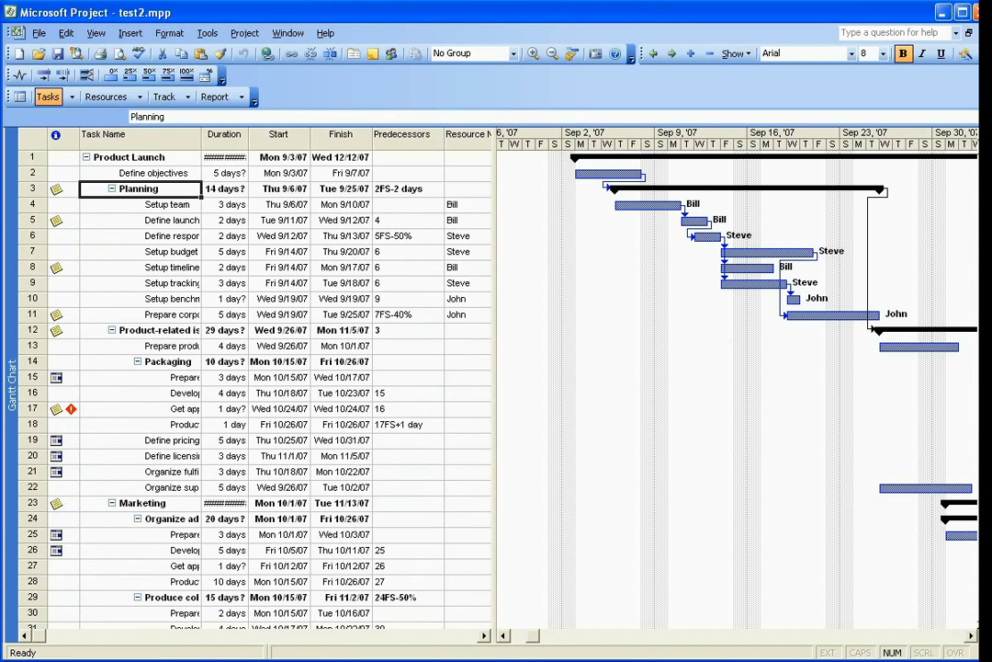
key("alt+F4")
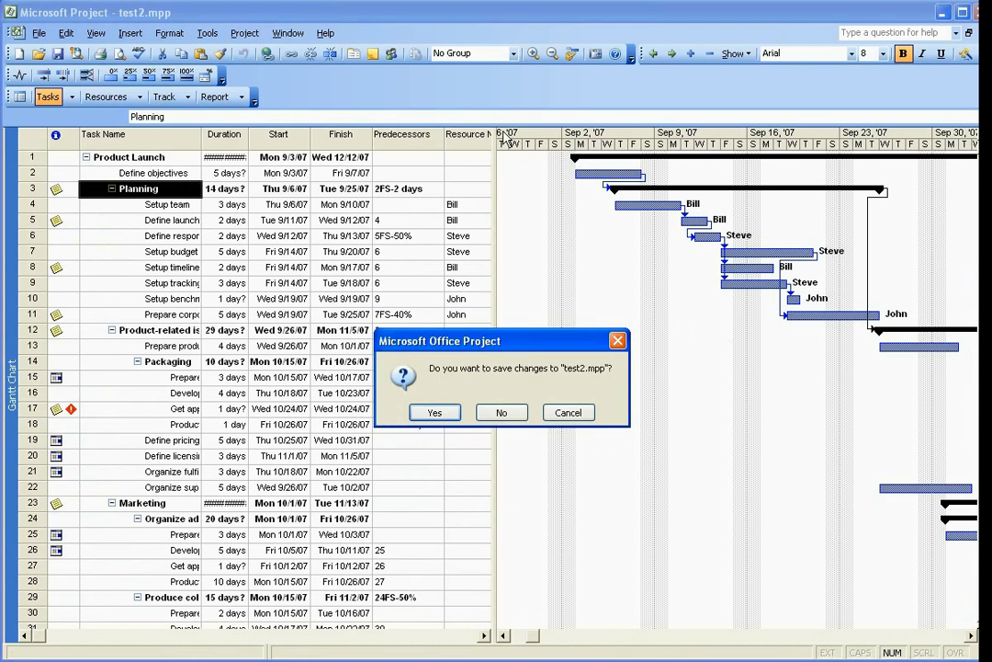
Decline saving test2.mpp, returning to MindView's Gantt chart and its View options.
left_click(502, 412)
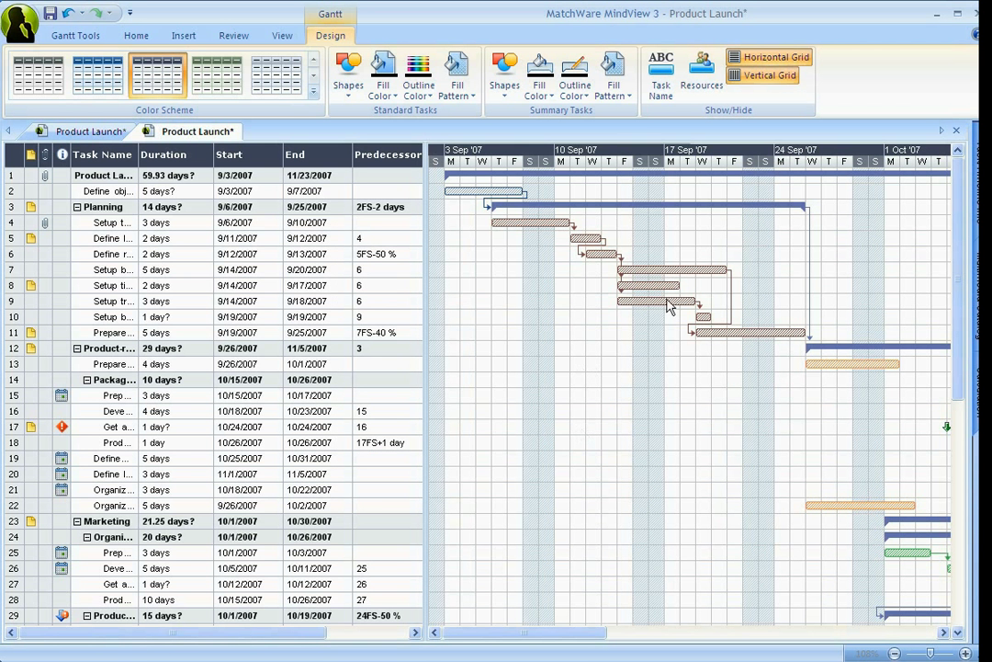
left_click(280, 39)
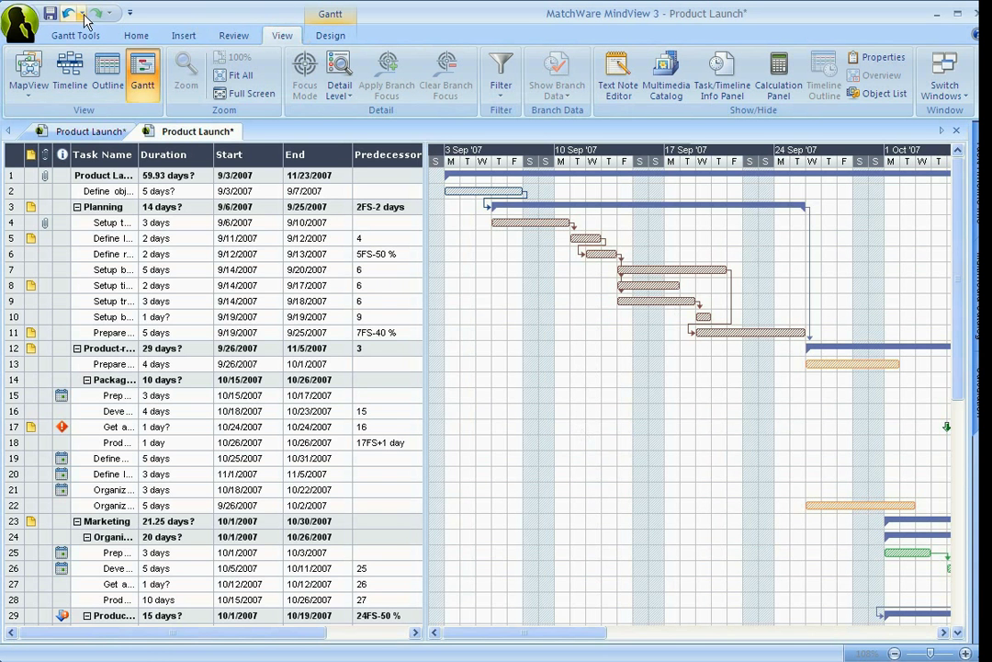
Switch the Product Launch project to Timeline view, scroll to the title, and toggle duration bars off and on.
left_click(73, 69)
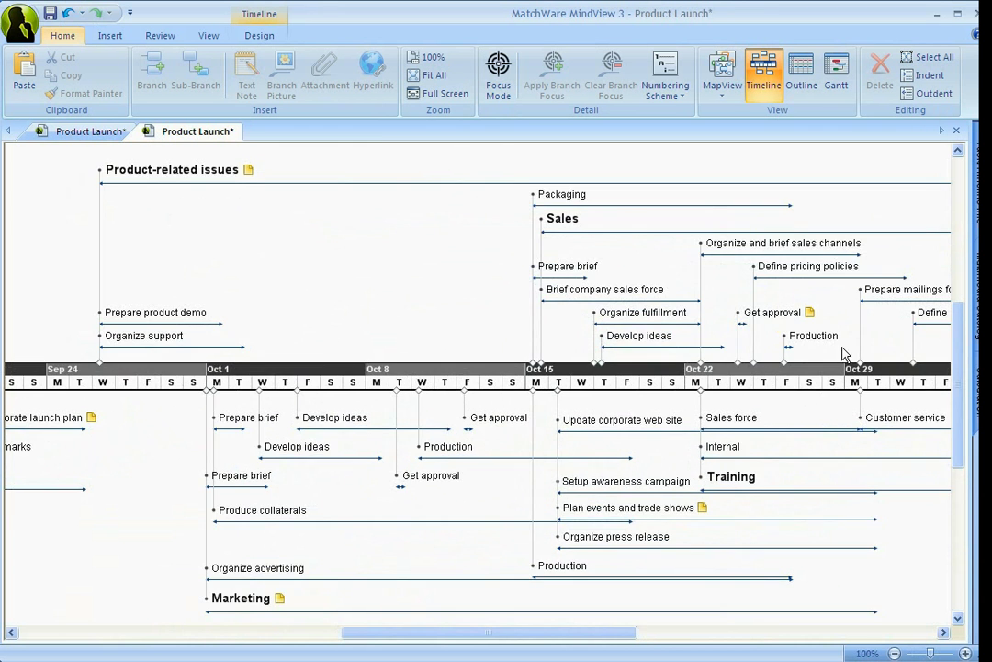
left_click_drag(961, 377, 962, 357)
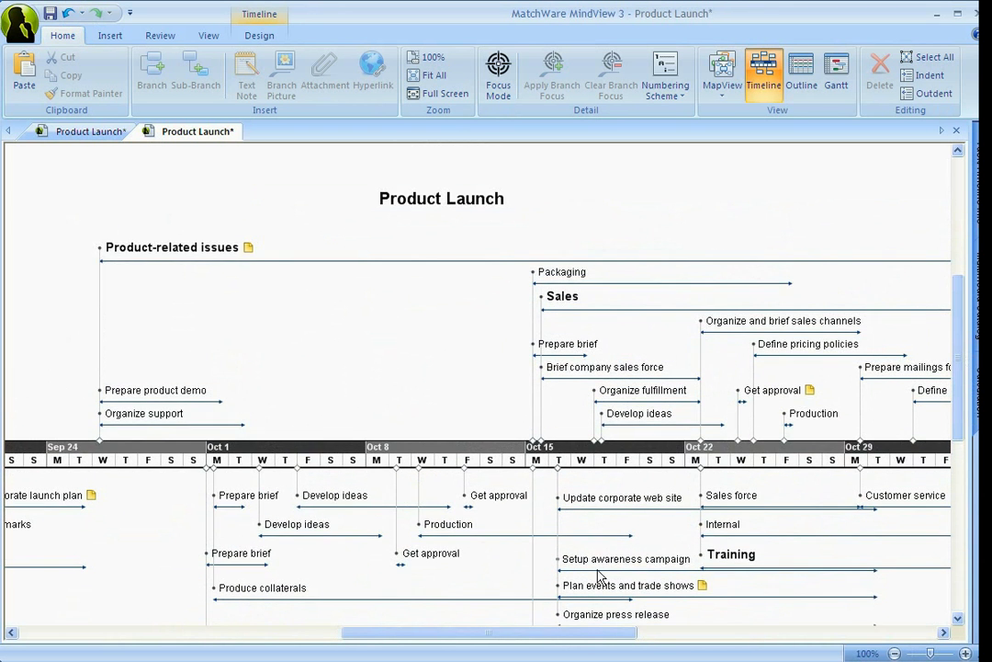
left_click_drag(609, 633, 524, 640)
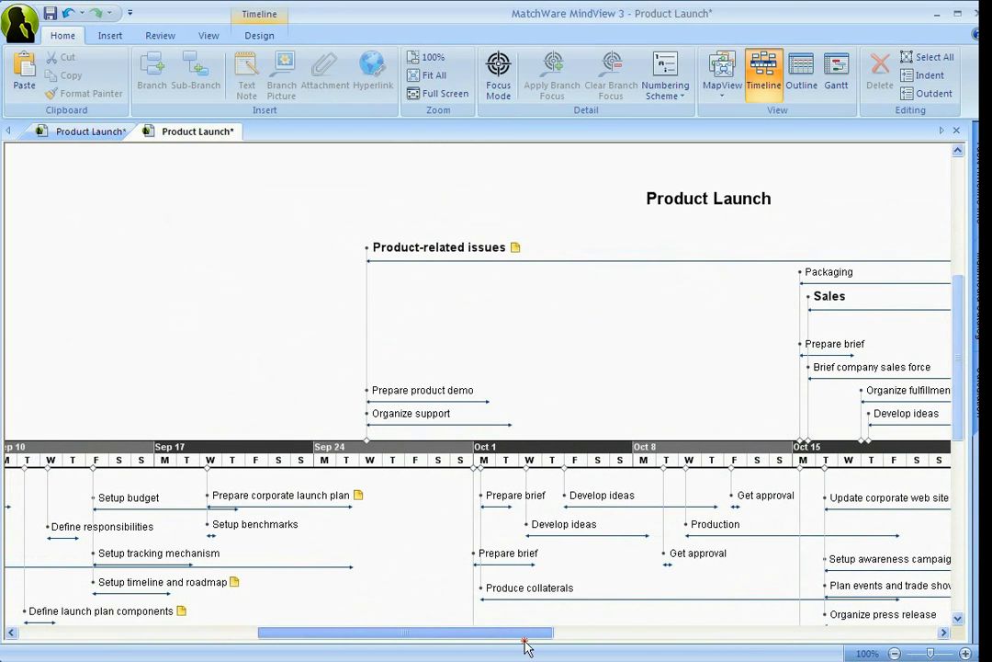
left_click(259, 35)
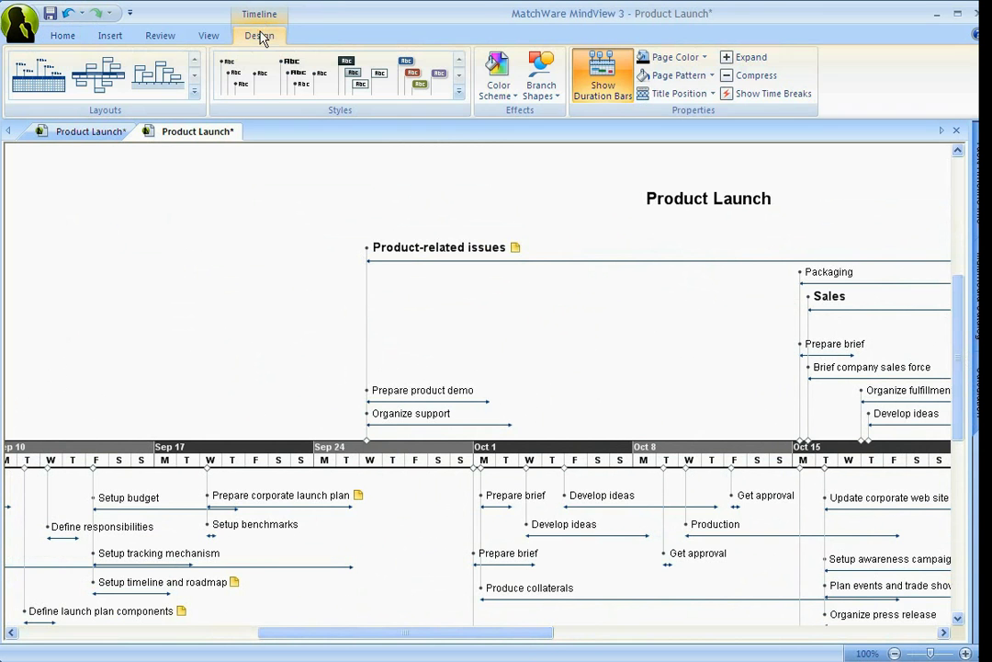
left_click(610, 92)
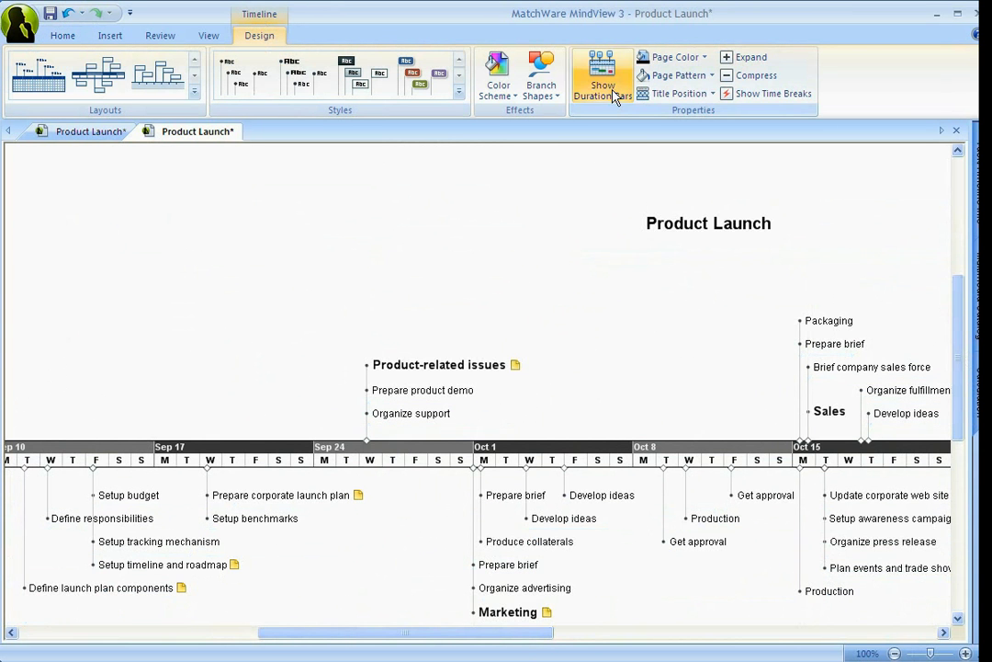
left_click(601, 97)
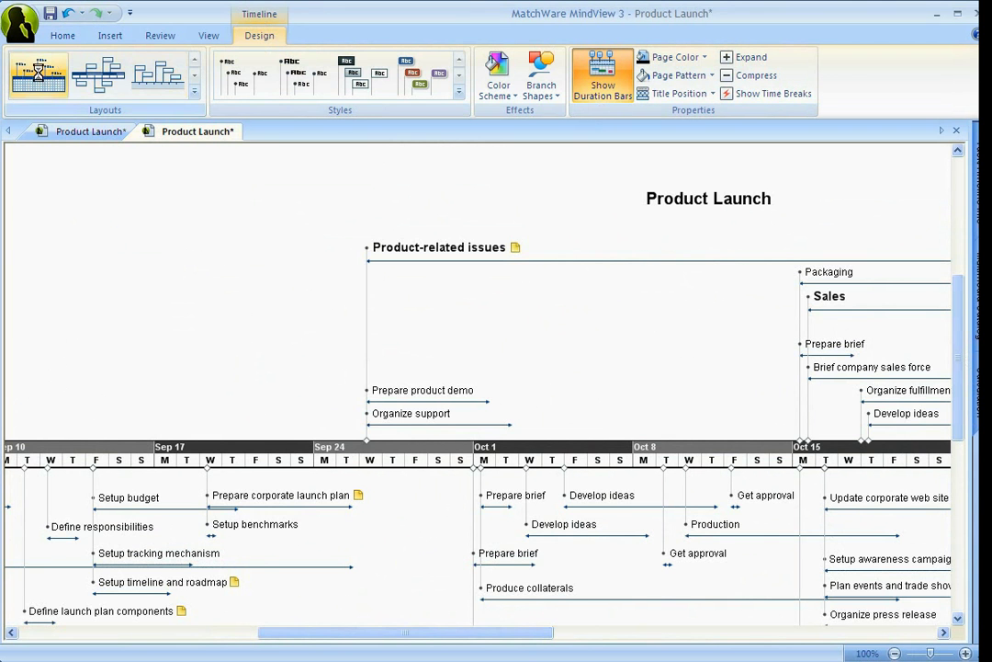
Apply the first timeline layout with bars below dates and a light rounded-box topic style.
left_click(38, 74)
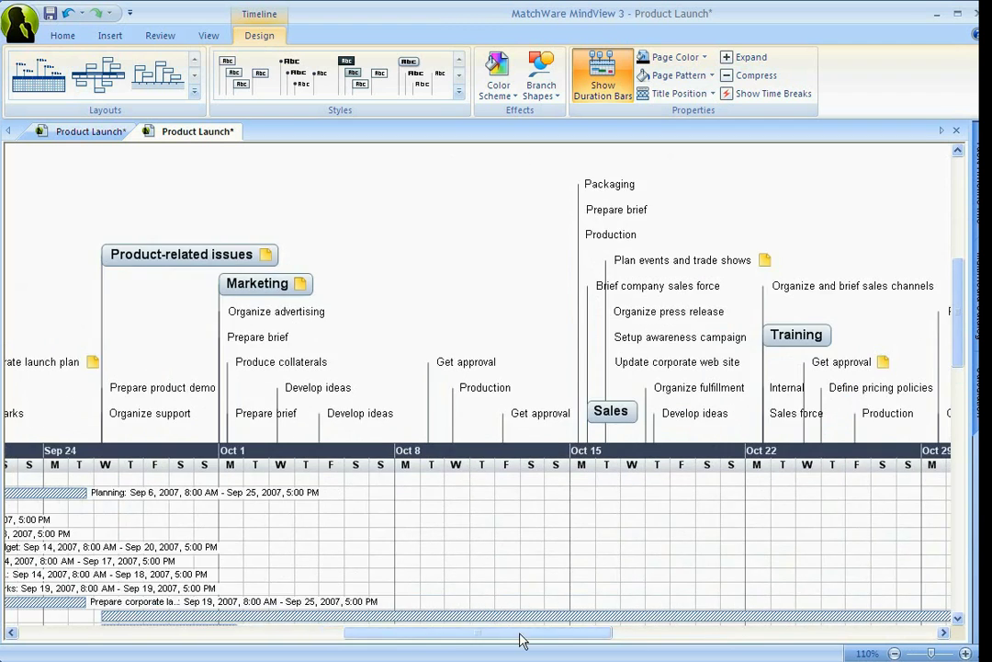
left_click_drag(524, 632, 326, 640)
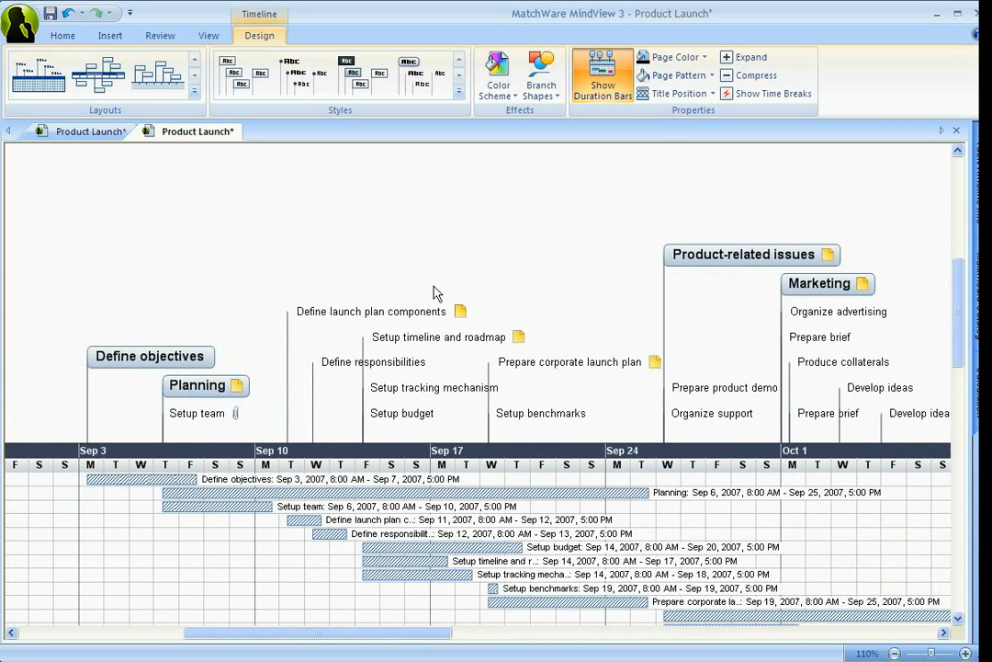
left_click(352, 77)
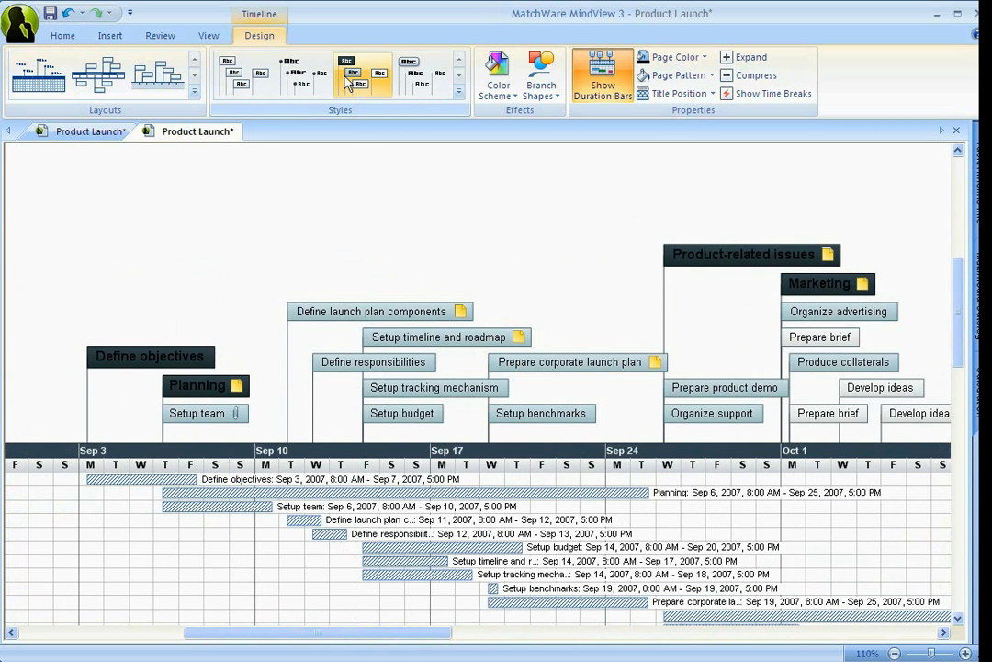
left_click(430, 84)
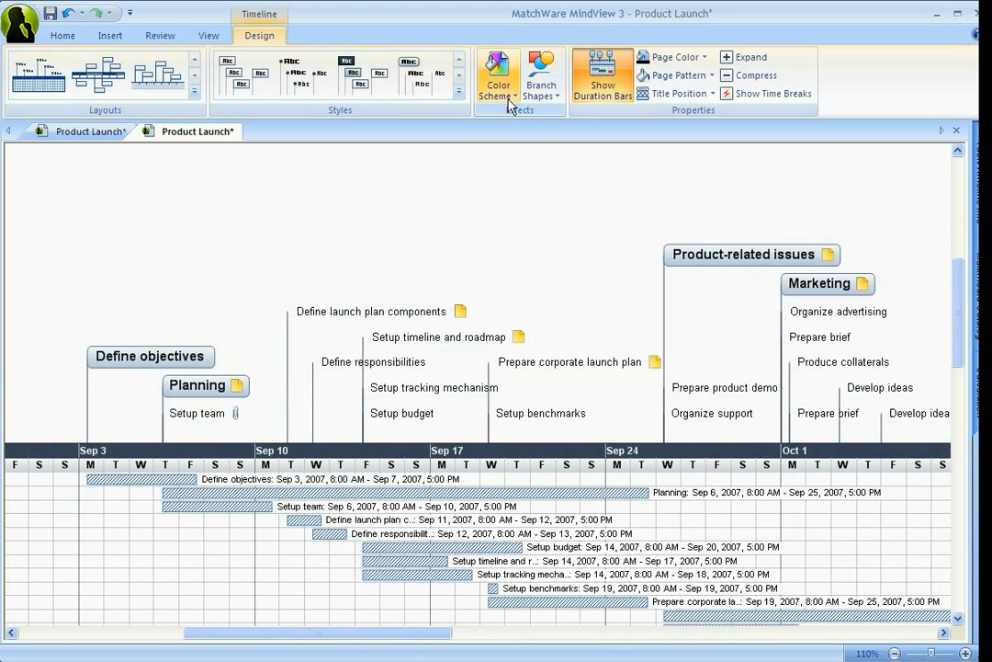
left_click(498, 74)
left_click(696, 161)
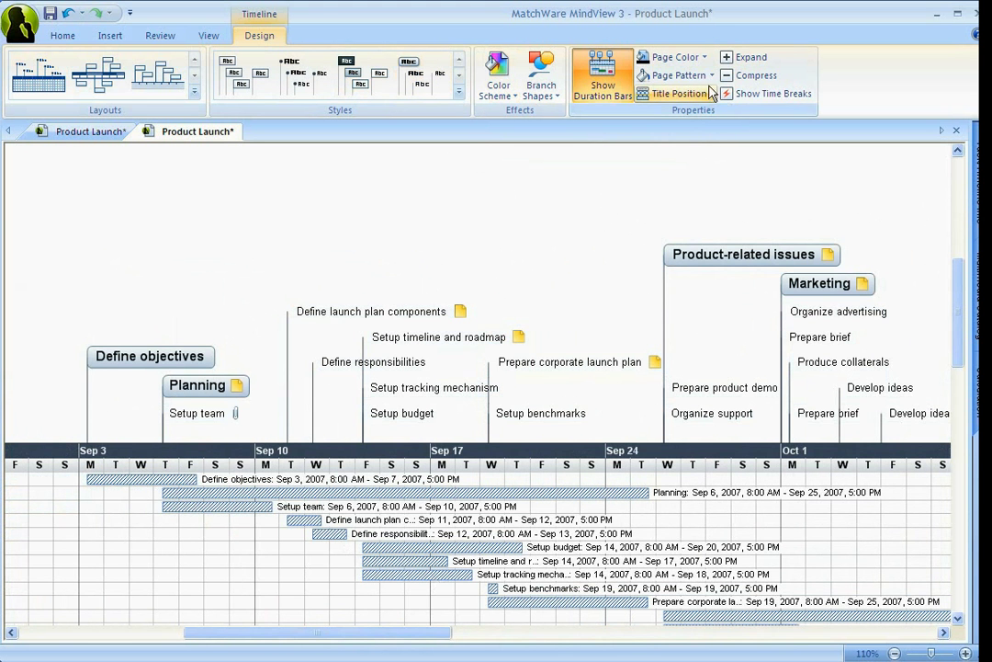
Give the timeline page a textured background pattern, then browse the ribbon tabs to View.
left_click(678, 74)
left_click(669, 269)
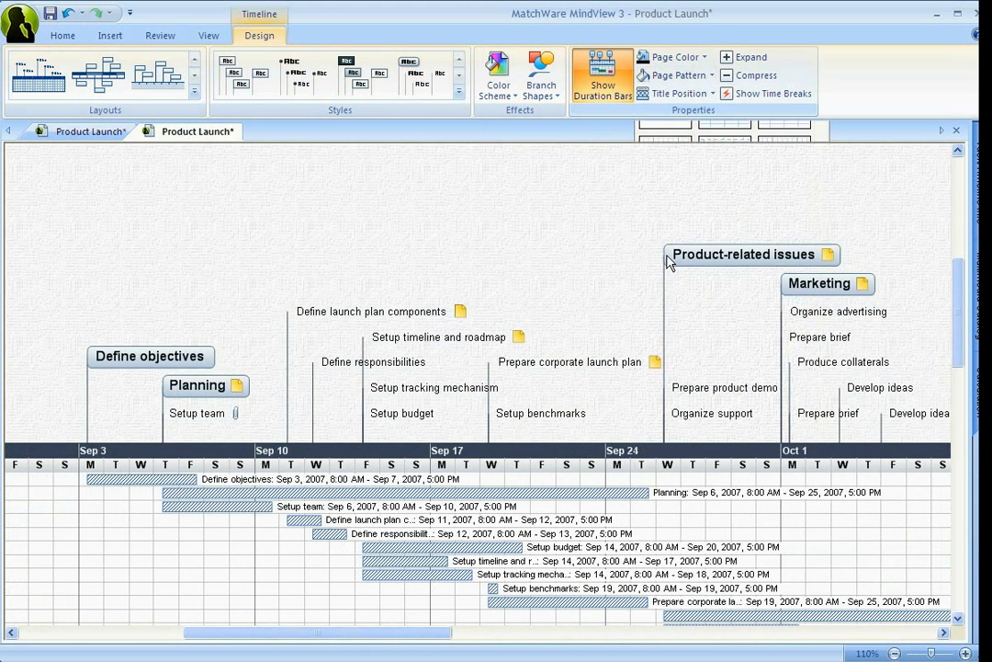
scroll(517, 279, "up", 1)
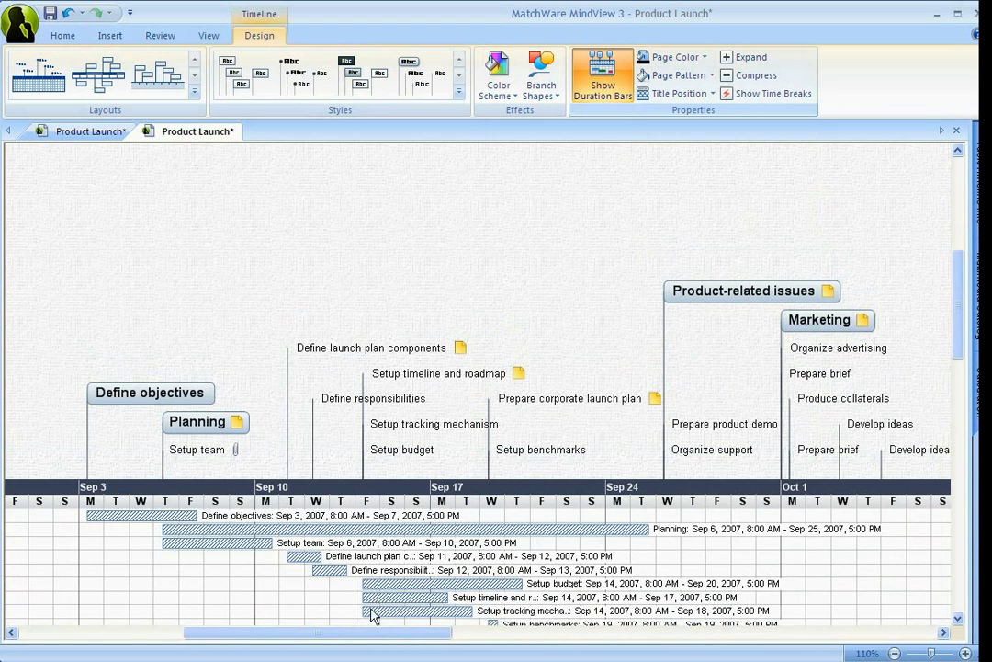
left_click_drag(407, 633, 484, 636)
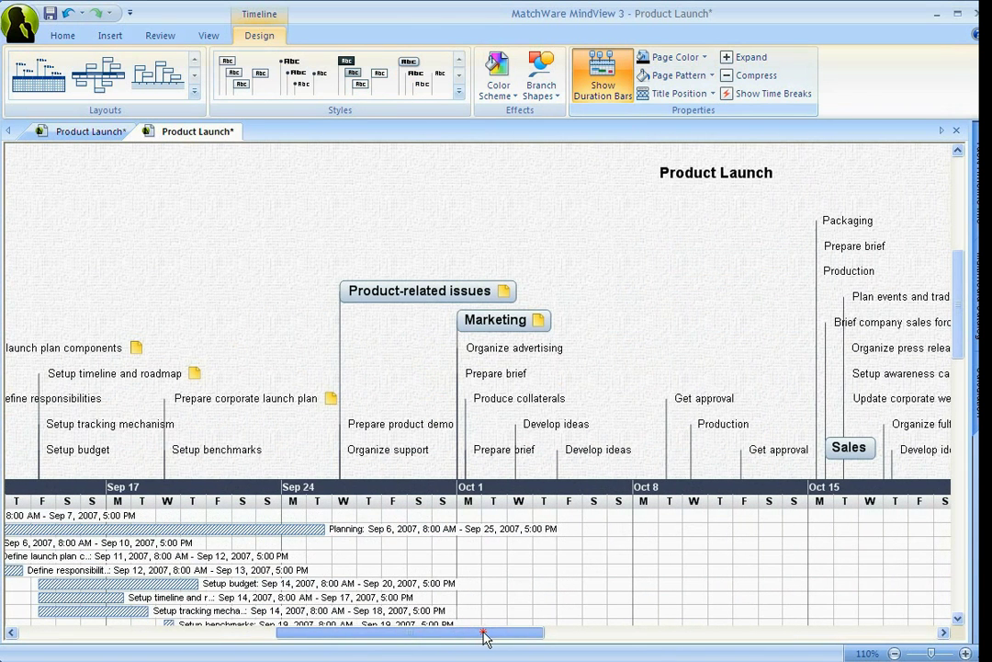
left_click(63, 37)
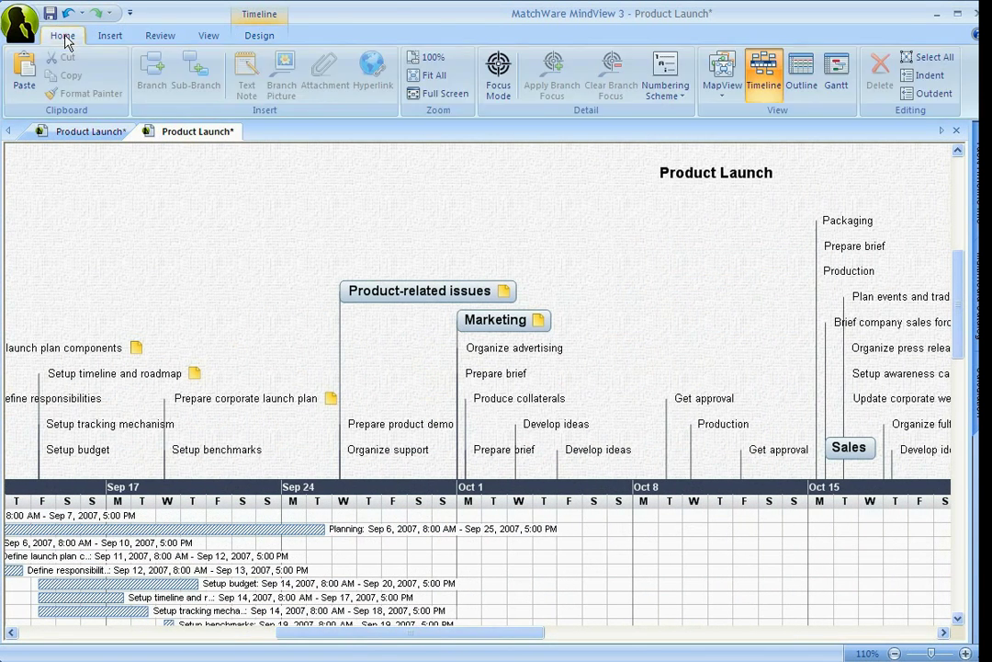
left_click(108, 36)
left_click(256, 37)
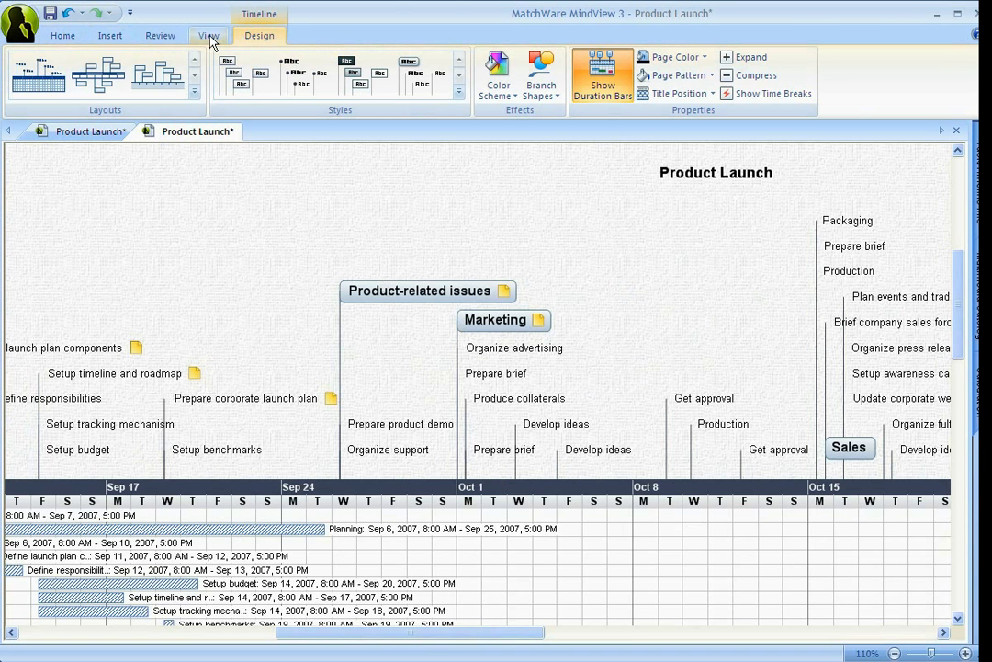
left_click(210, 37)
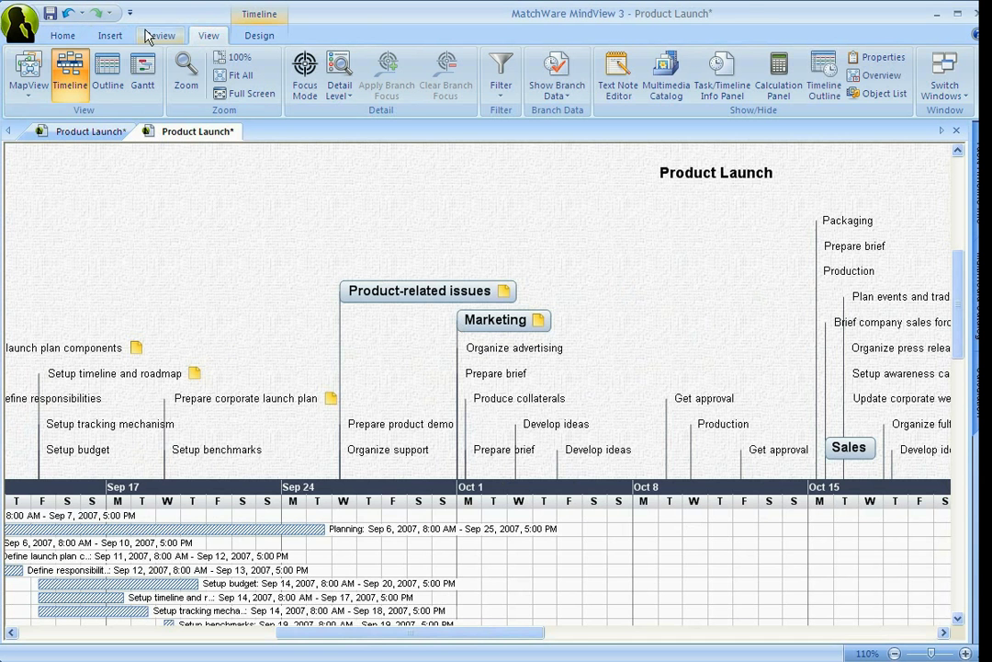
Return to the Gantt view and generate the HTML Project Reports into the Webinars folder.
left_click(144, 68)
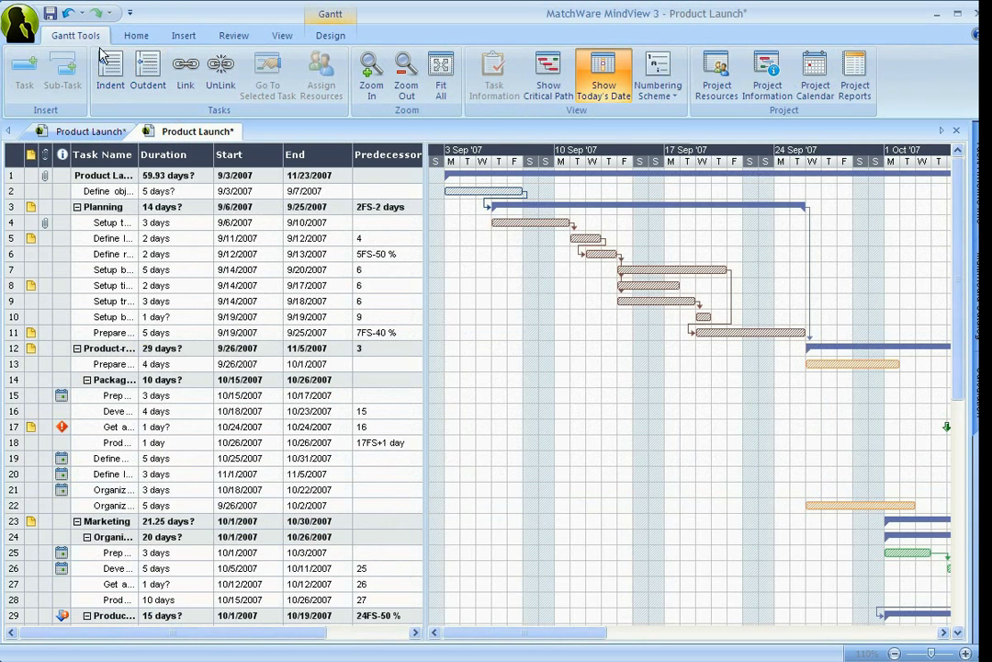
left_click(856, 83)
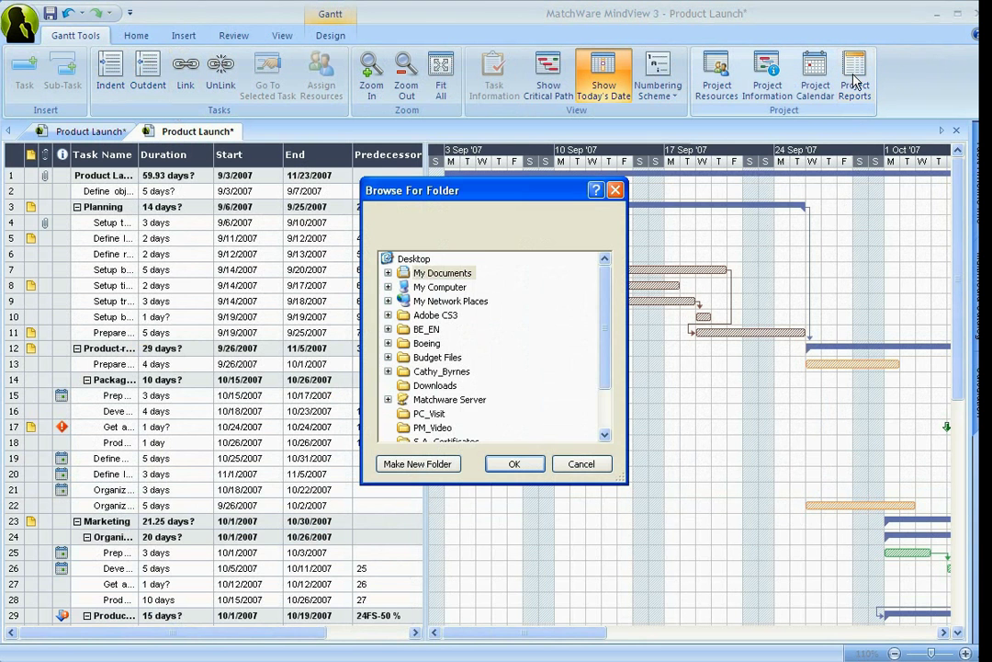
scroll(487, 358, "down", 2)
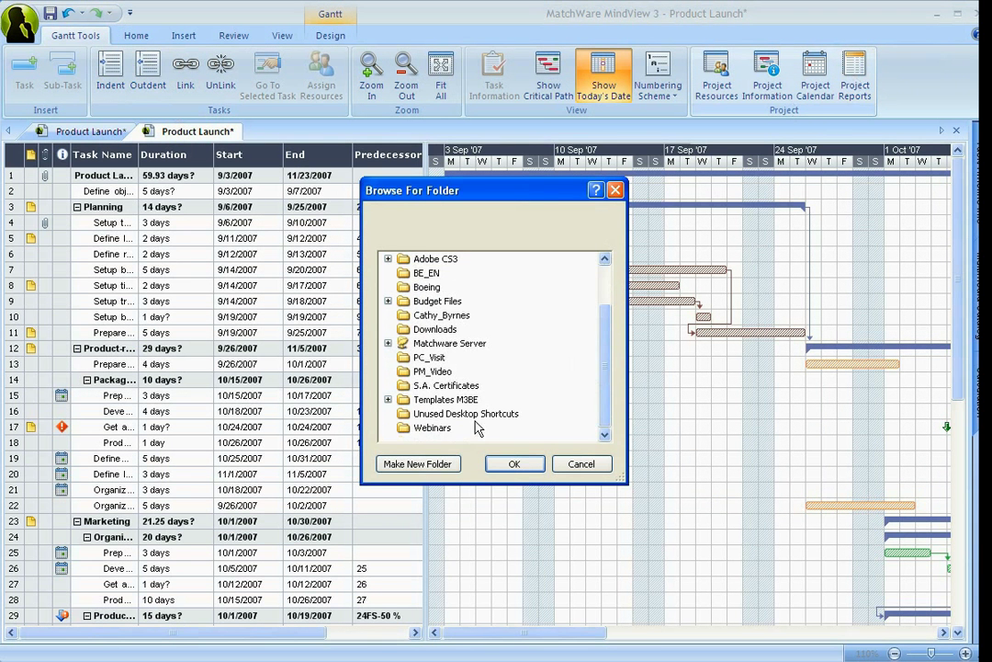
left_click(432, 428)
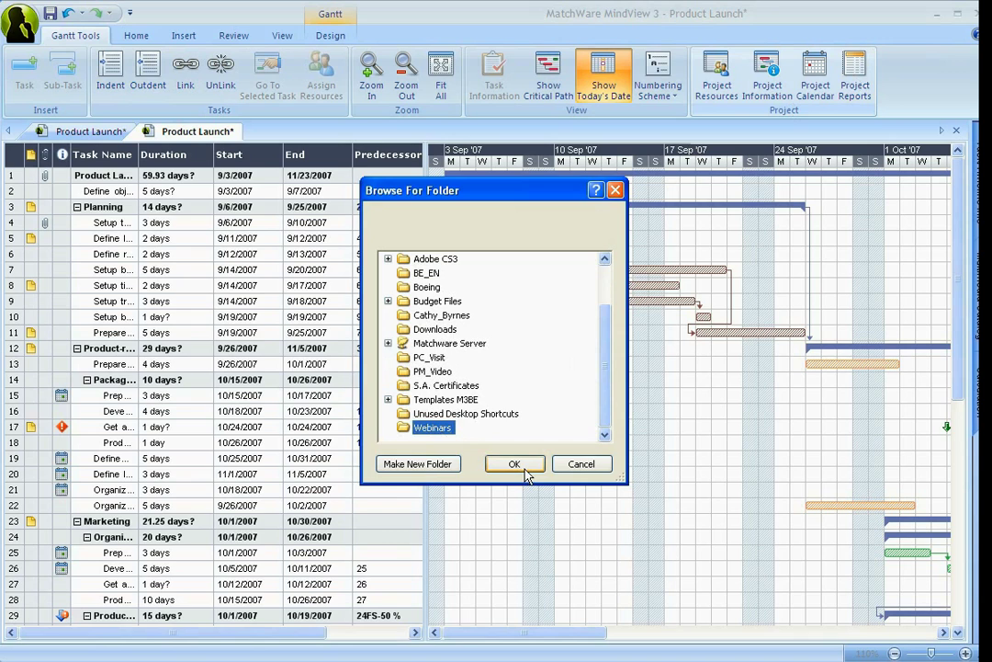
left_click(514, 464)
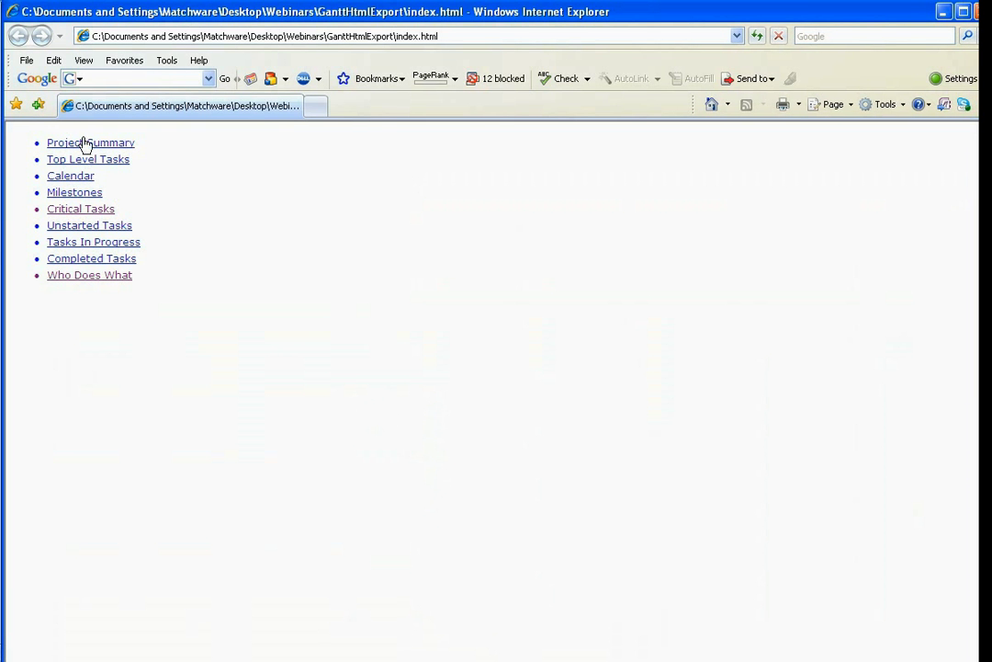
Open the Who Does What report, highlight part of the Define launch plan components note, and leave Internet Explorer.
left_click(106, 278)
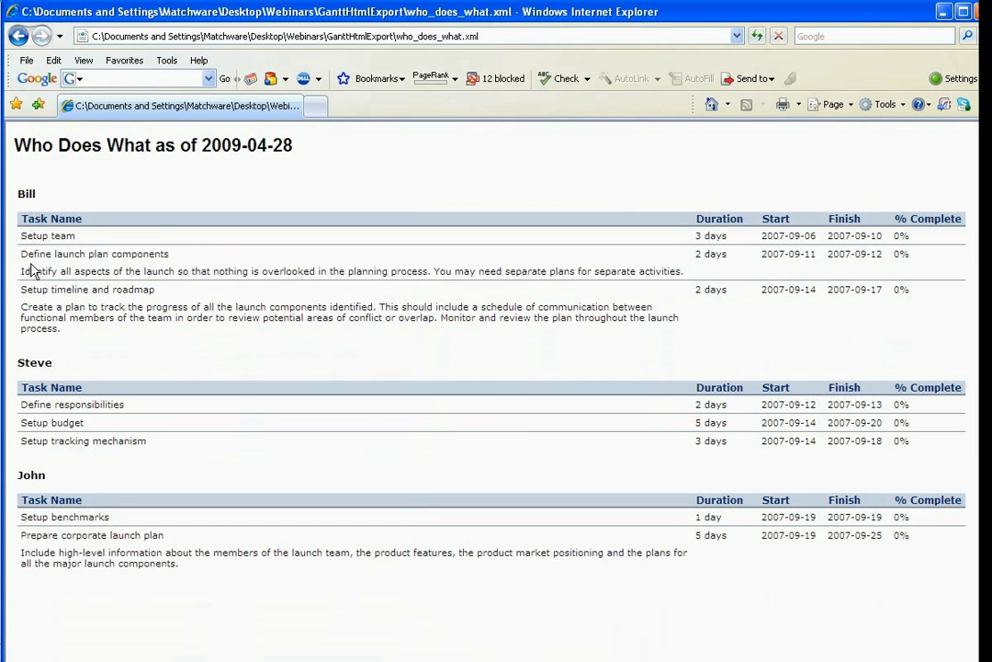
left_click_drag(21, 271, 126, 273)
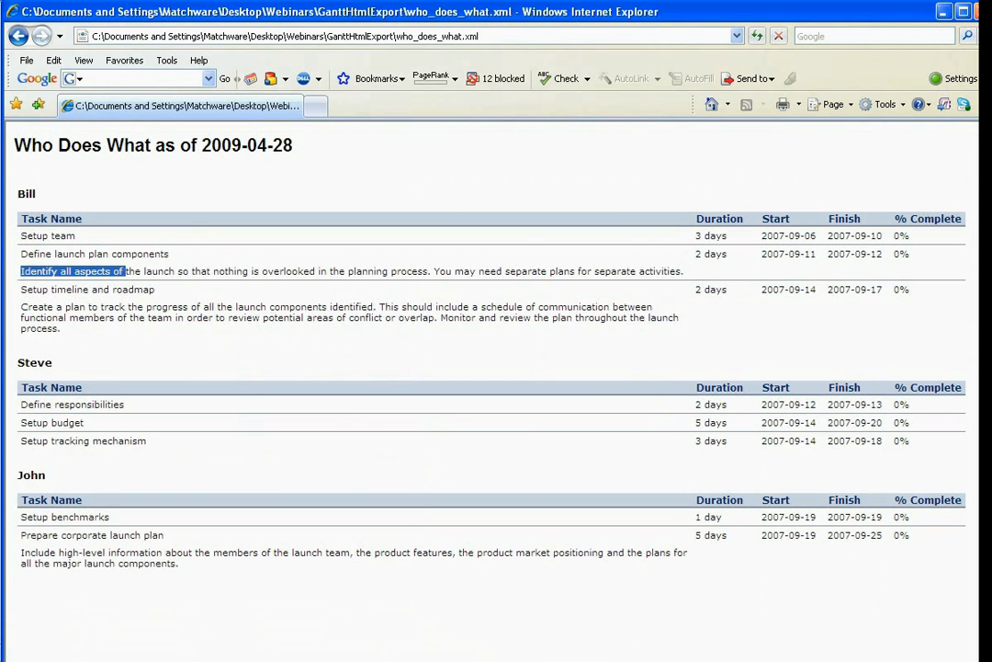
key("alt+F4")
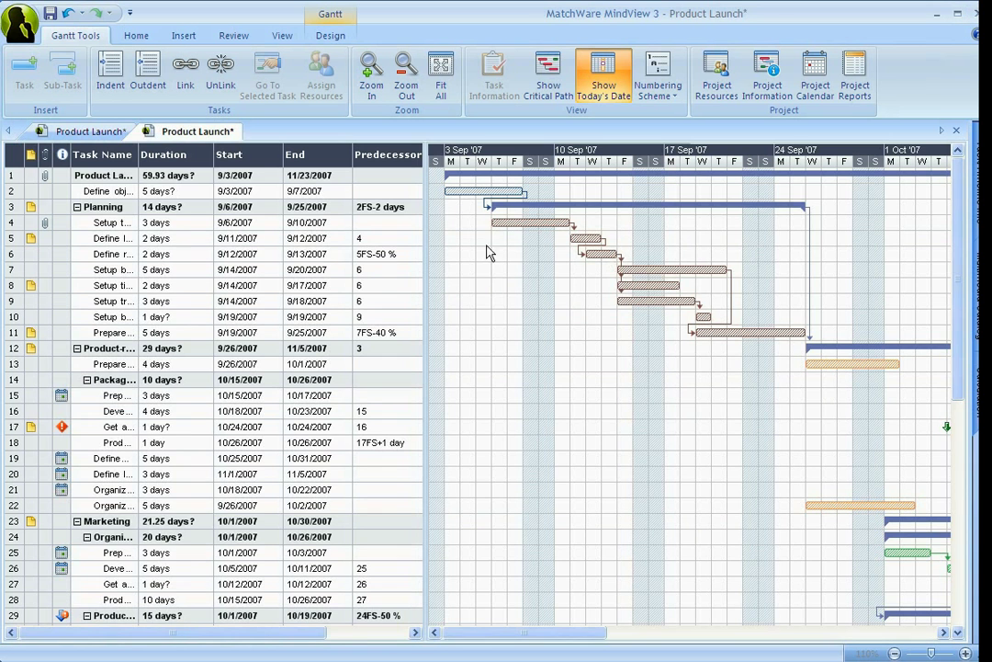
Switch to the first Product Launch document and display it as a Mind Map layout.
left_click(66, 133)
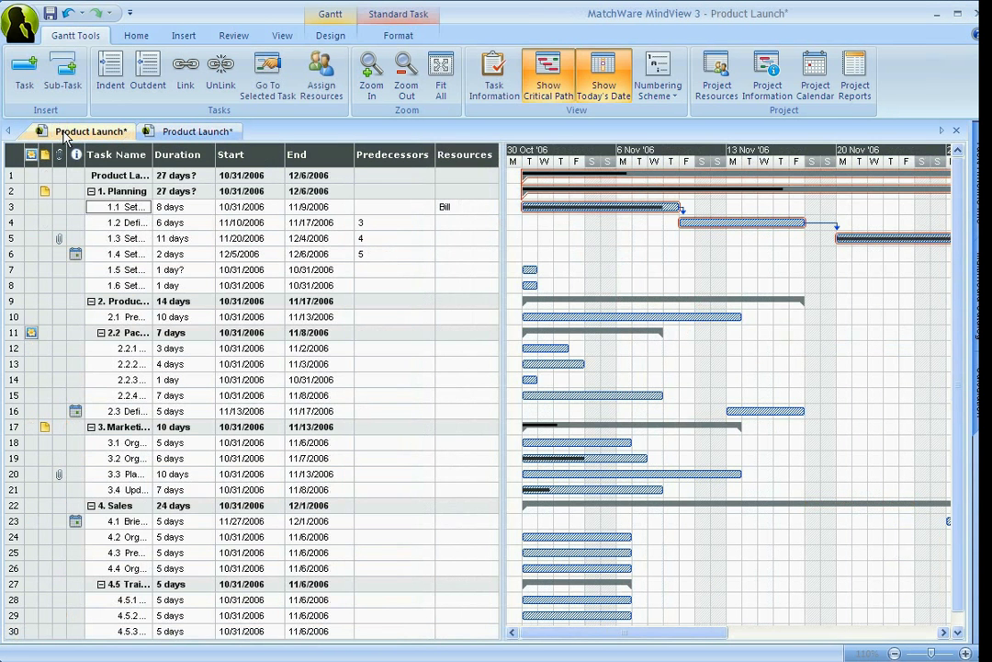
left_click(282, 36)
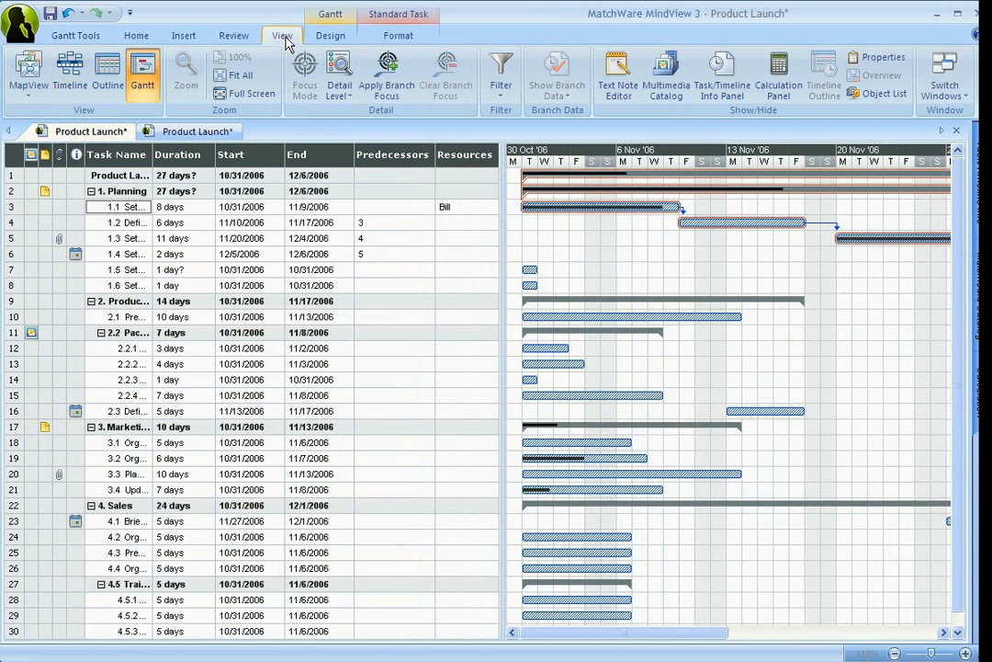
left_click(29, 74)
left_click(46, 133)
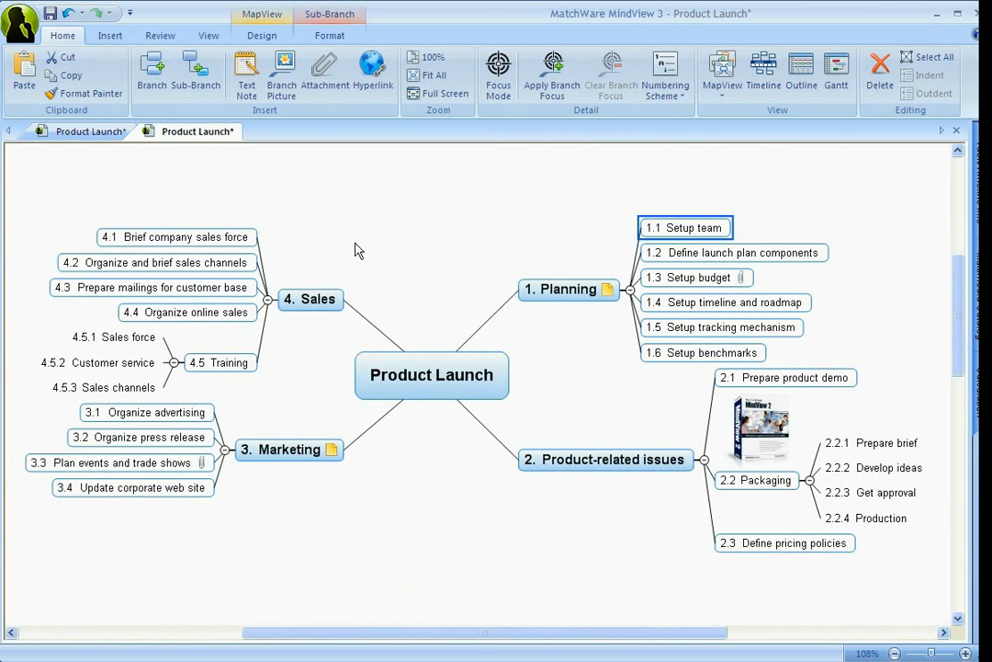
left_click(18, 26)
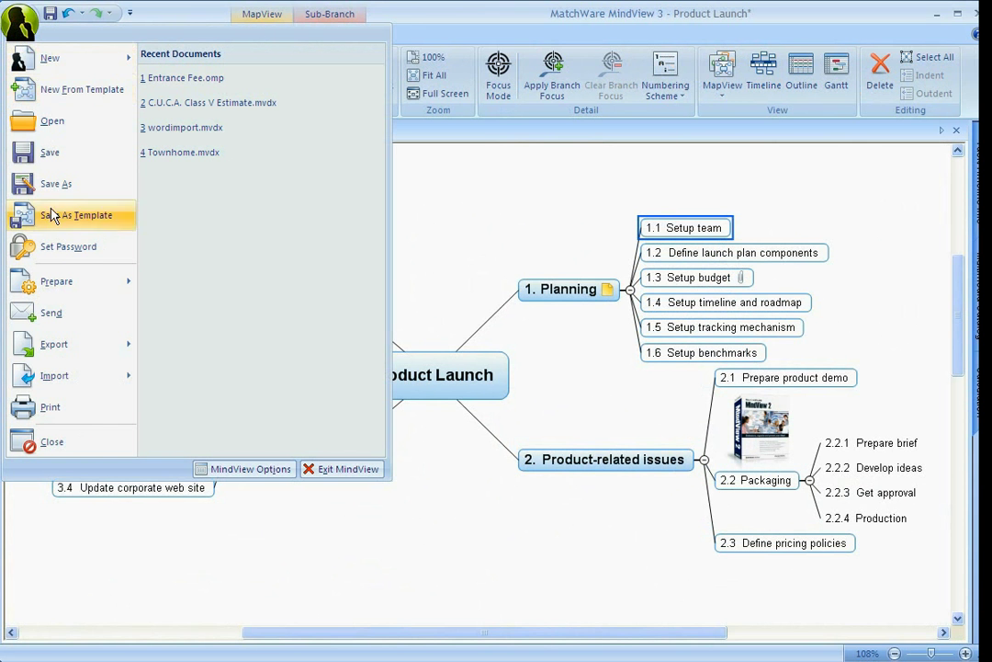
Run Advanced PowerPoint Export, reposition the PowerPoint window, and enlarge the notes on the Planning slide.
mouse_move(112, 346)
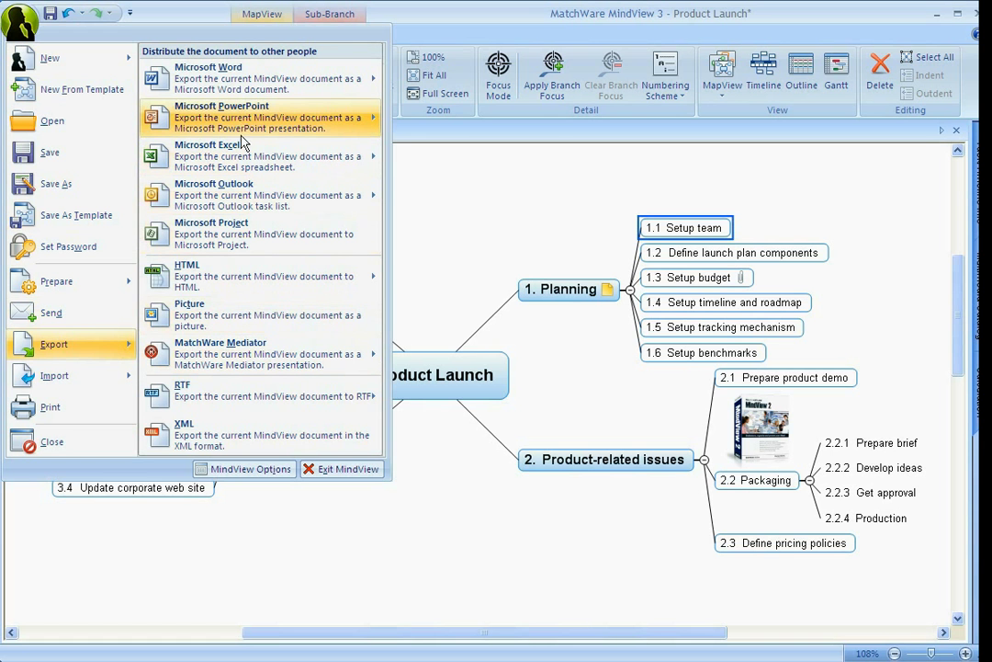
mouse_move(229, 115)
left_click(497, 173)
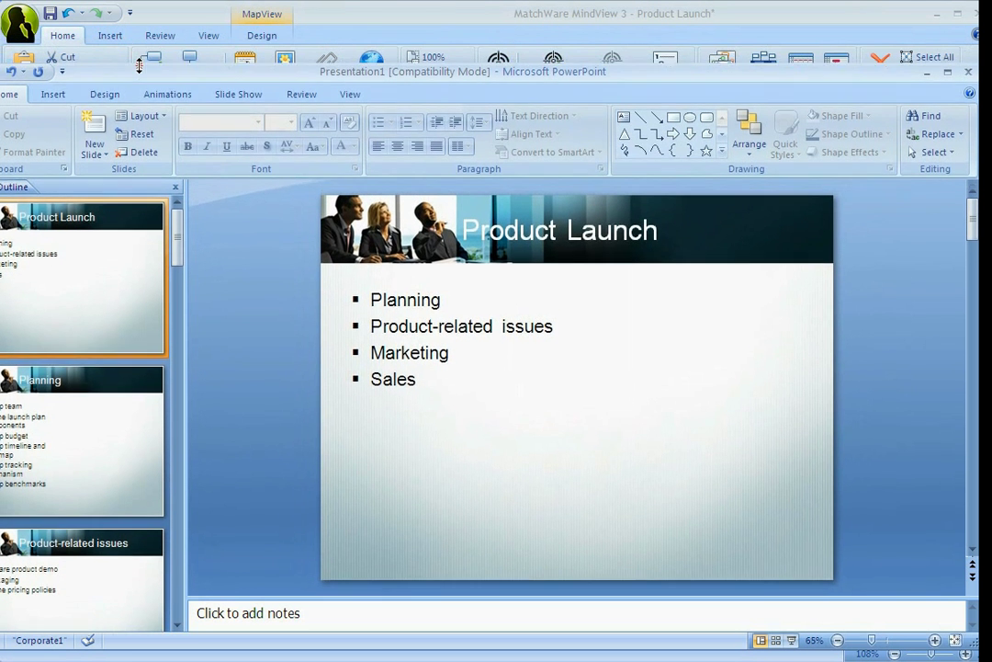
left_click_drag(139, 65, 138, 69)
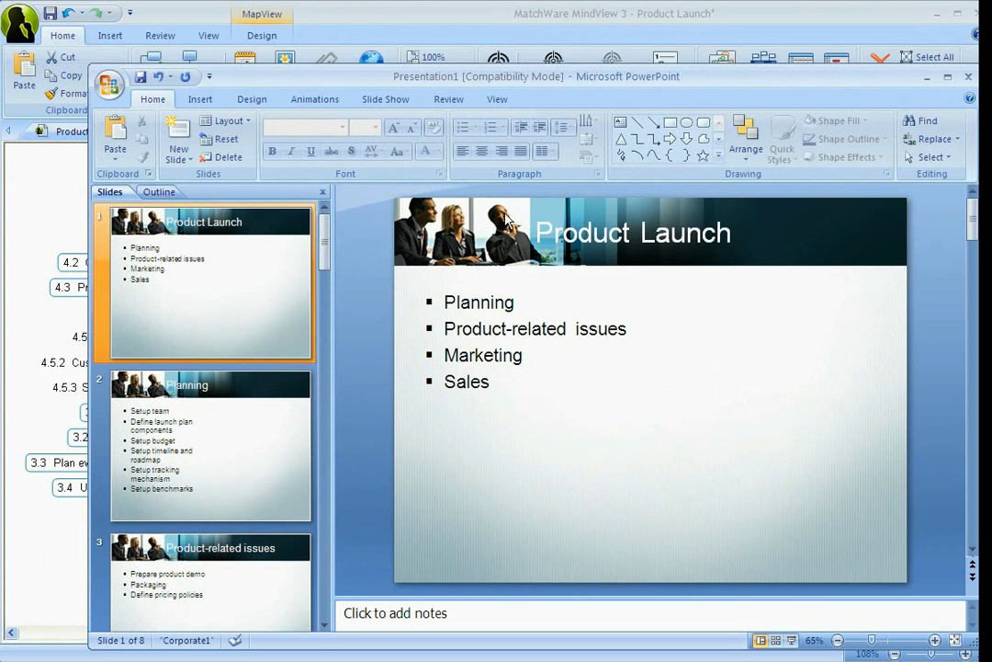
left_click_drag(464, 83, 425, 57)
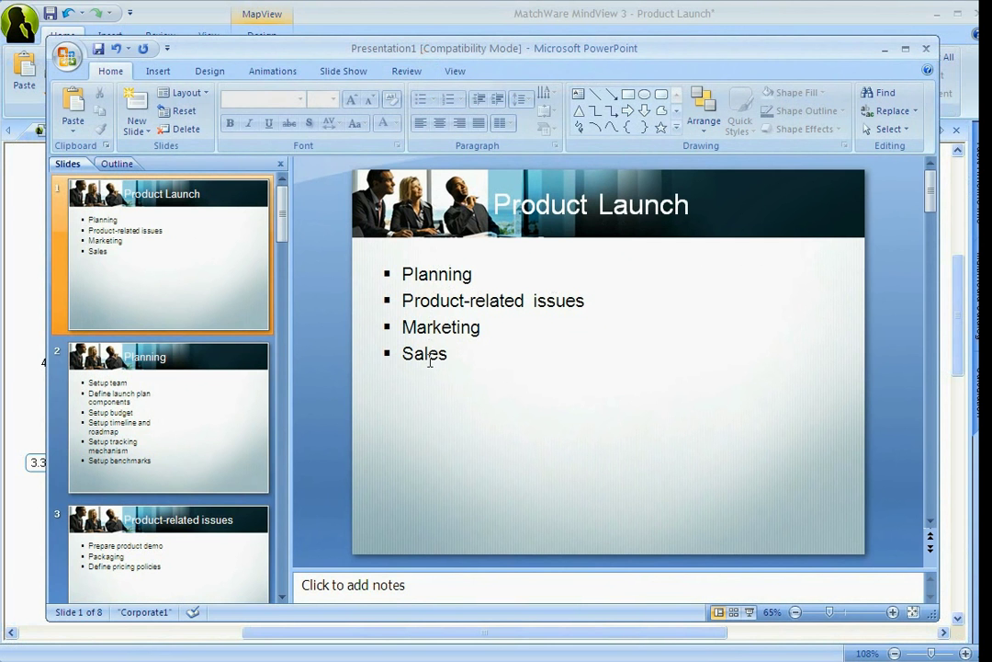
left_click(207, 396)
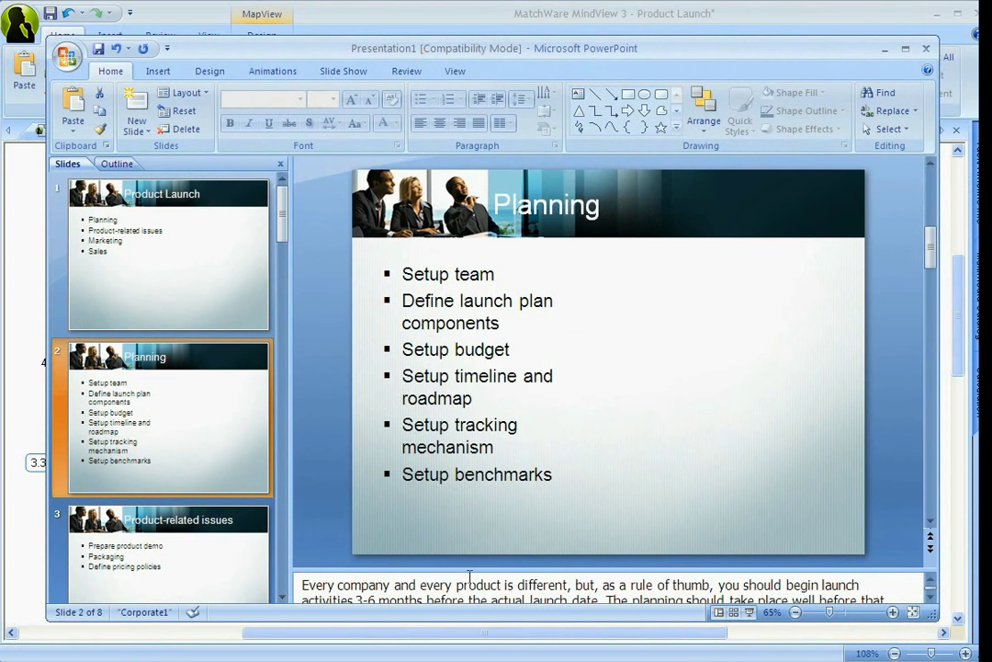
left_click_drag(471, 572, 471, 512)
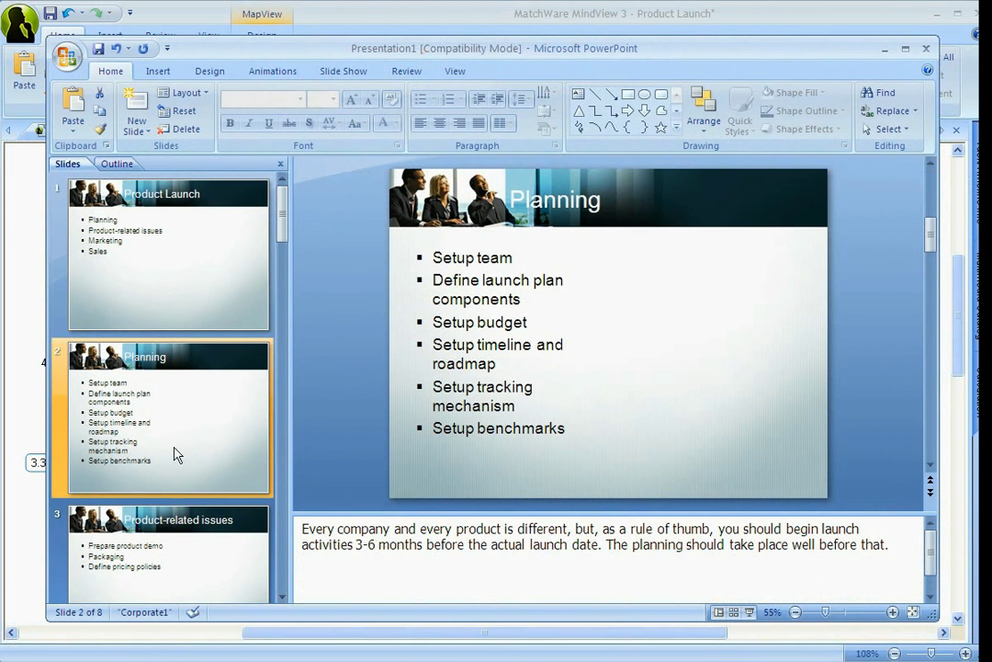
scroll(206, 445, "down", 2)
Move the box picture beside the Packaging bullets on slide 4, then view slides 5 and 6.
left_click(219, 420)
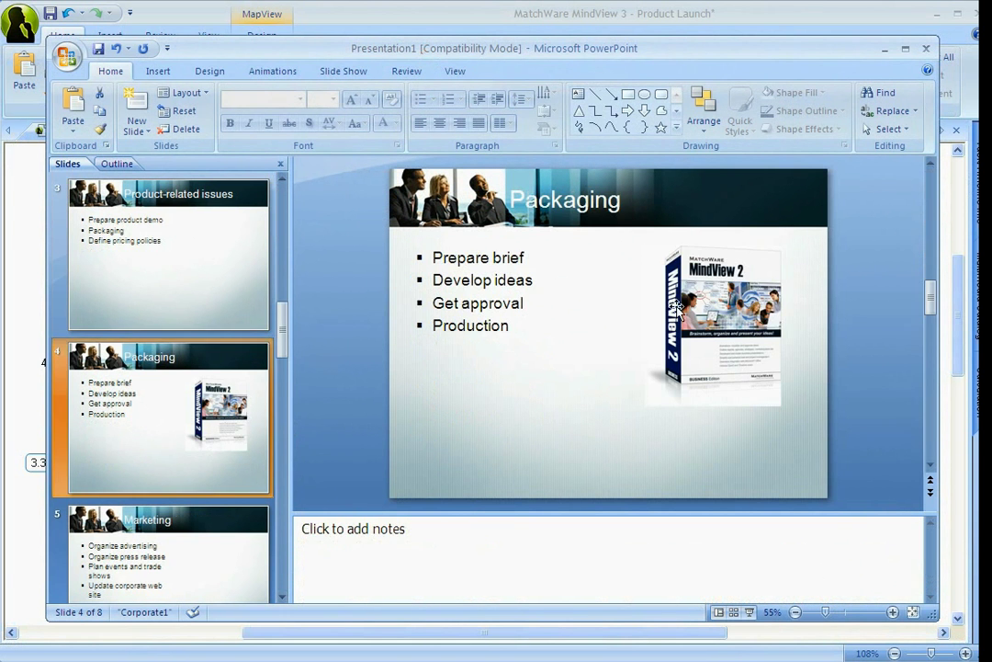
left_click(705, 327)
left_click_drag(705, 327, 576, 320)
left_click(484, 408)
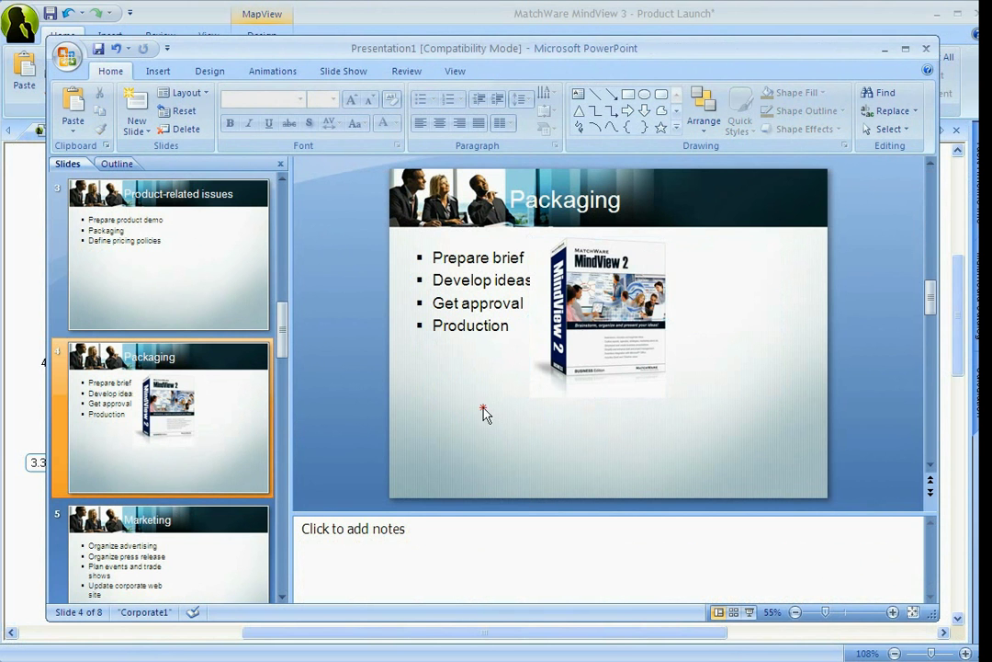
left_click_drag(577, 367, 597, 360)
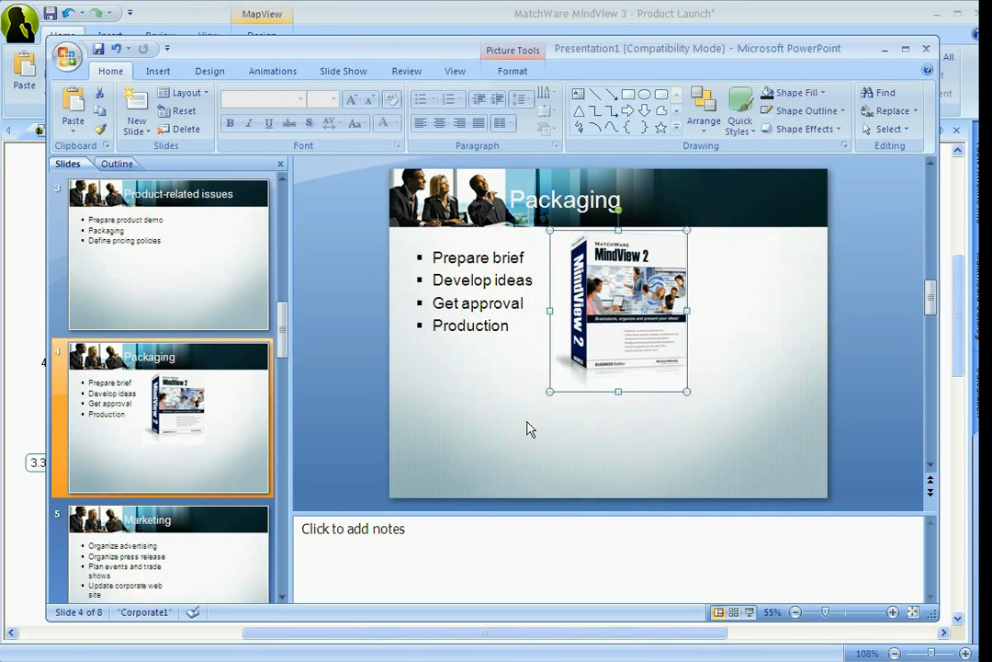
left_click(528, 448)
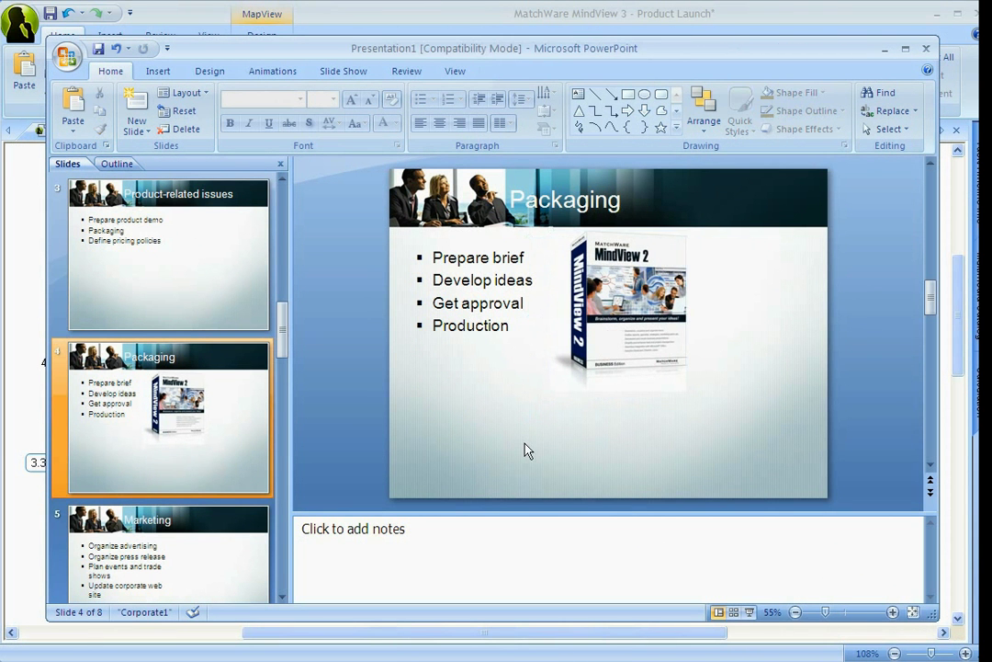
key("Page_Down")
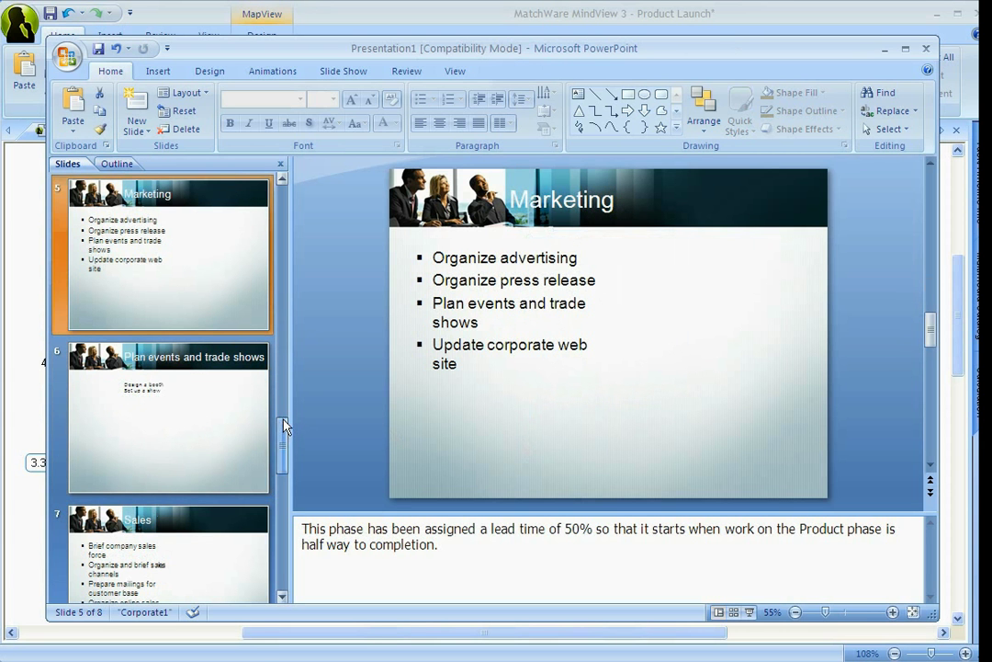
left_click(232, 441)
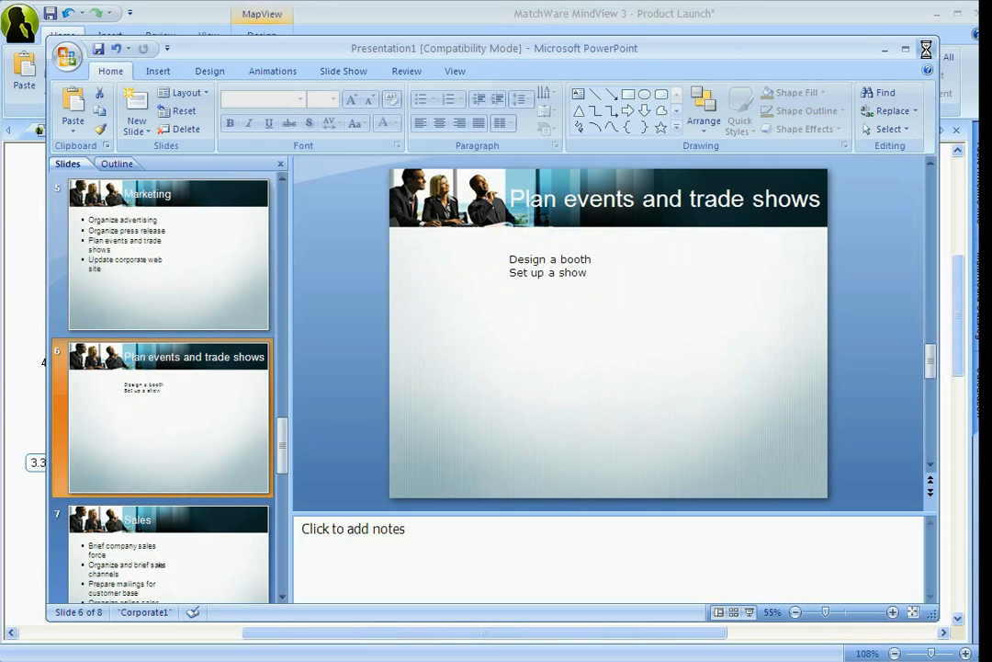
Close PowerPoint unsaved, dismiss the export message, and browse the Word, PowerPoint, Excel and Outlook export options without exporting.
left_click(506, 410)
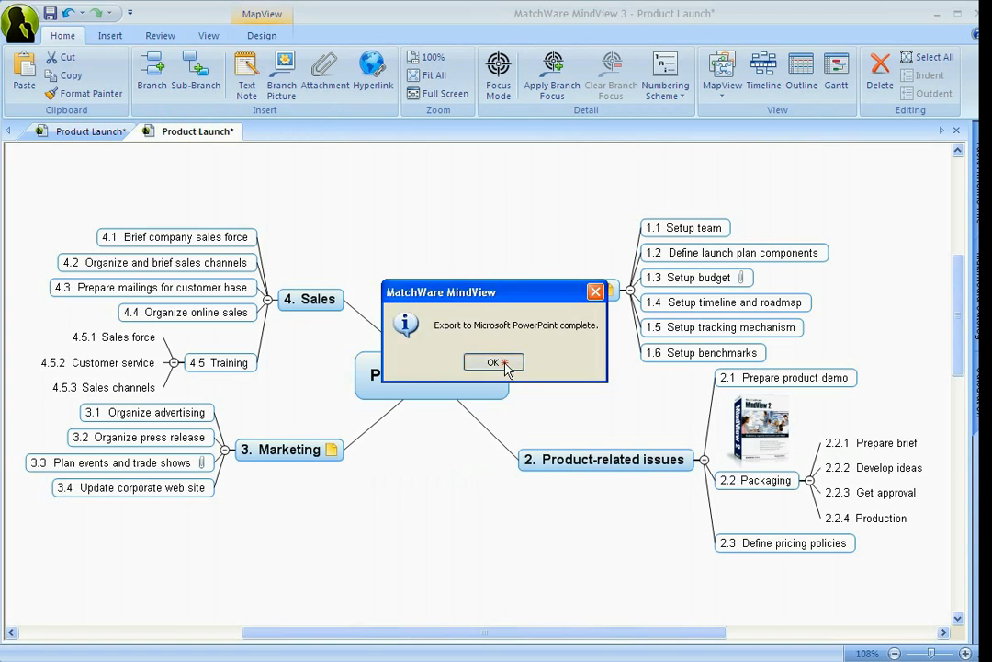
left_click(494, 363)
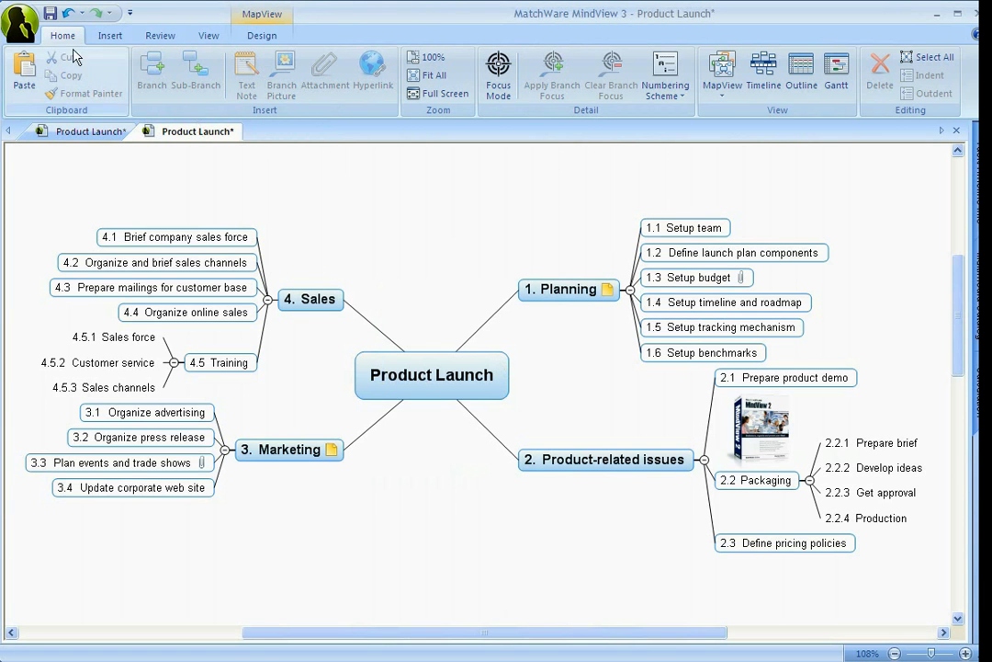
left_click(22, 24)
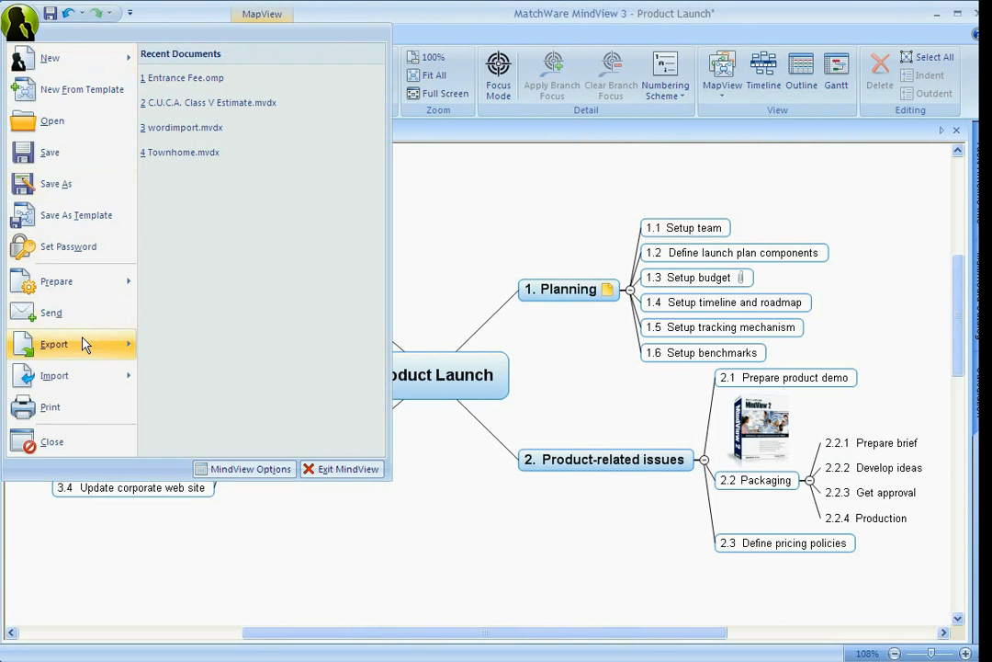
mouse_move(85, 344)
mouse_move(285, 86)
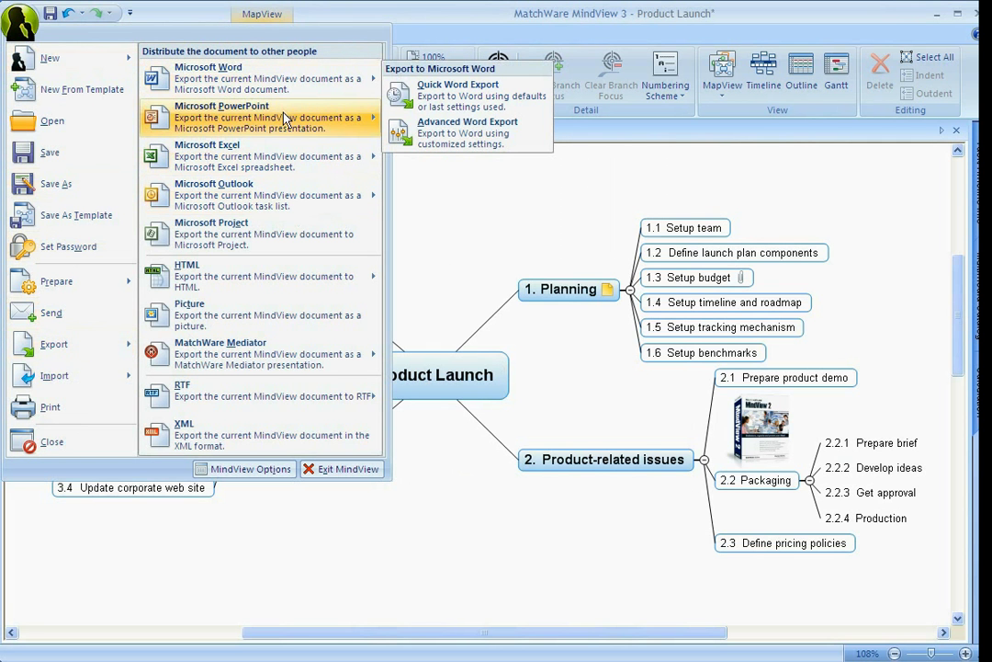
mouse_move(284, 118)
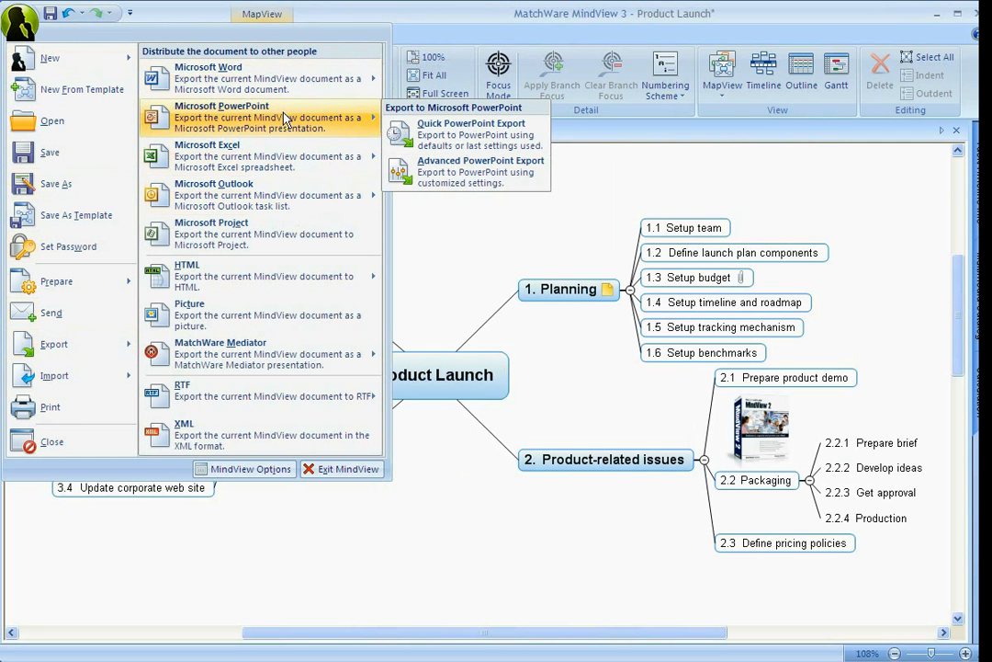
mouse_move(285, 165)
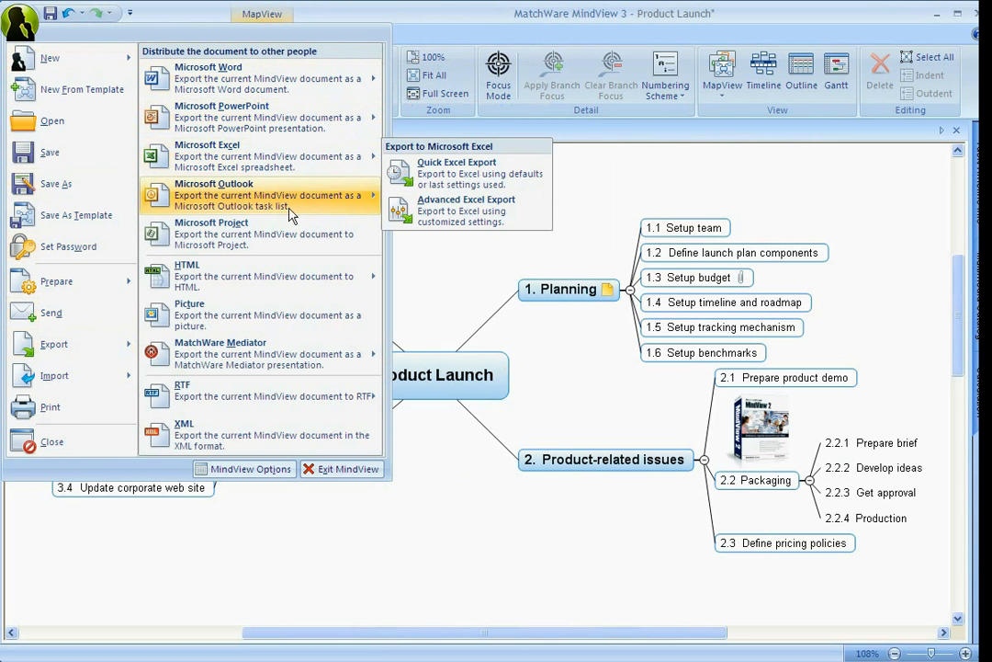
mouse_move(266, 188)
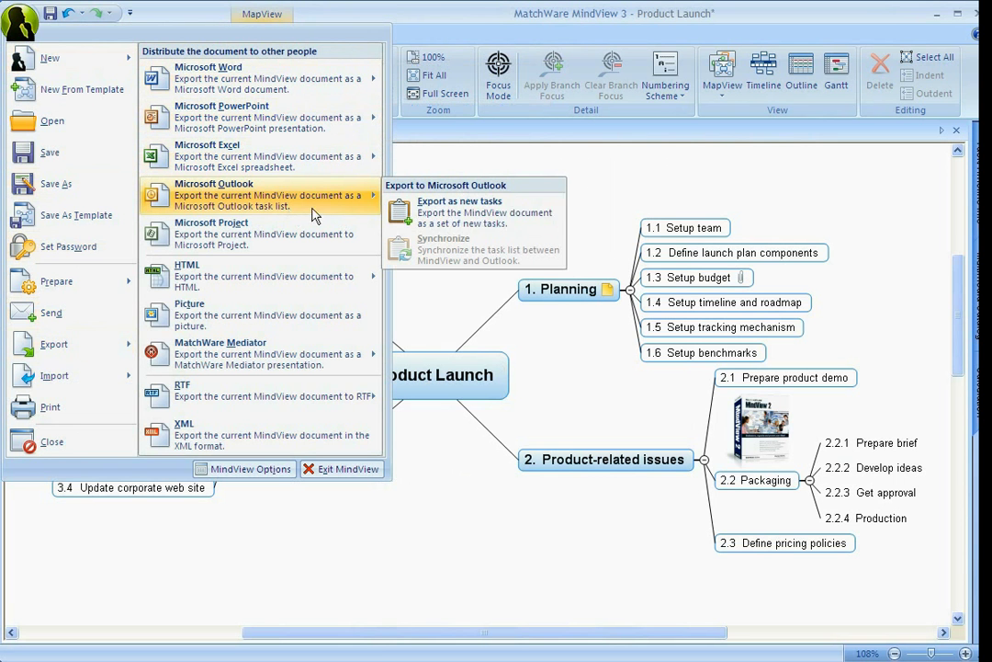
left_click(759, 214)
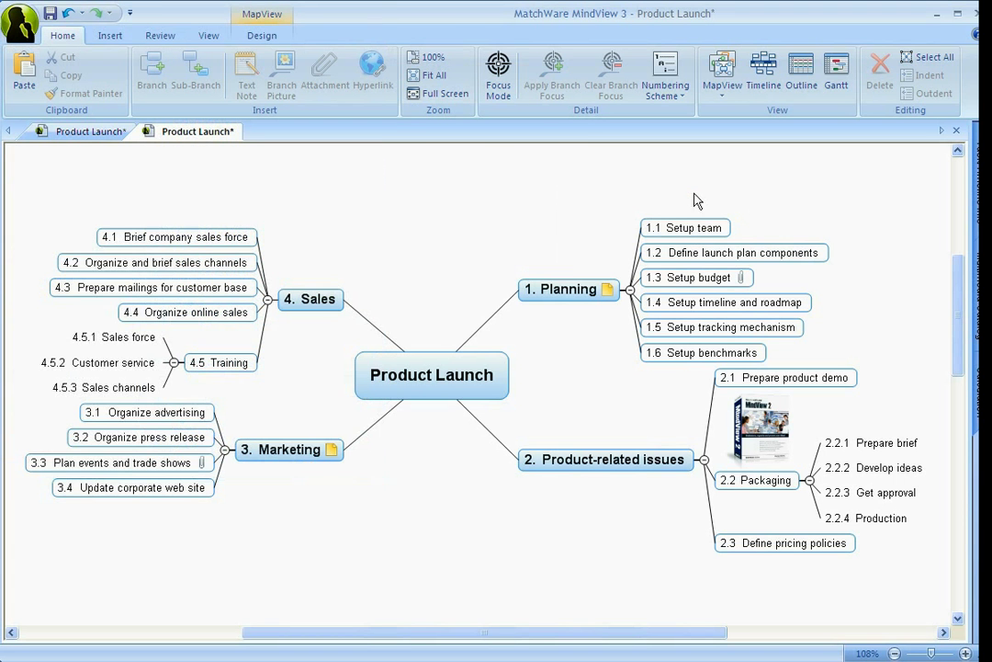